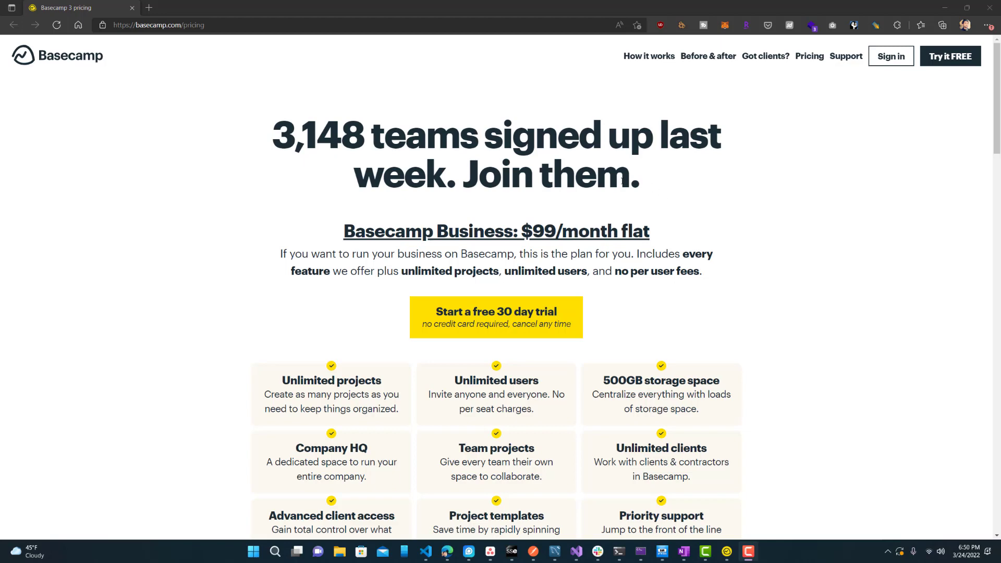
# Scroll the 'Save big with Basecamp' comparison and highlight the 1GB storage space feature
pyautogui.scroll(-3, 347, 238)
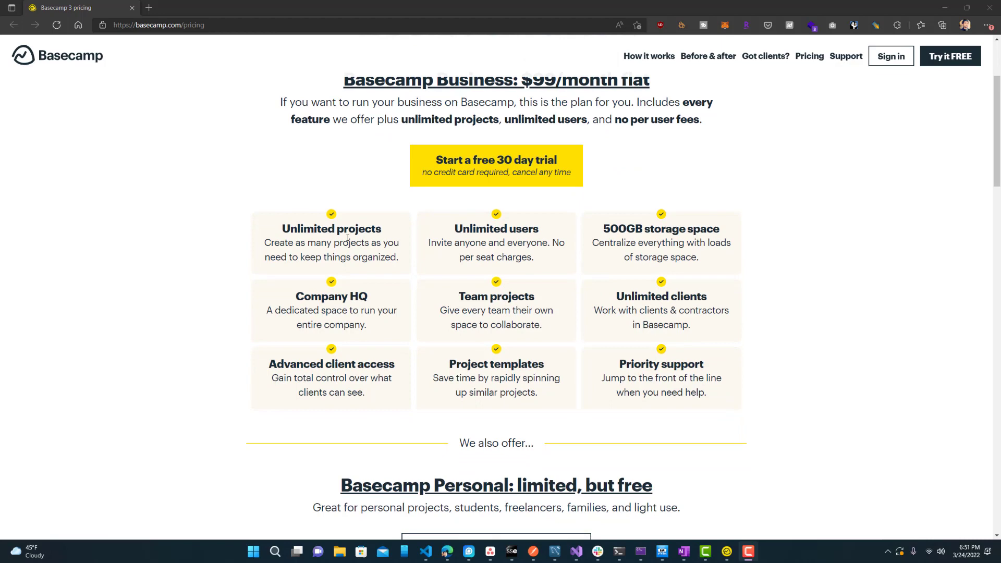
pyautogui.scroll(-3, 446, 213)
pyautogui.scroll(3, 625, 212)
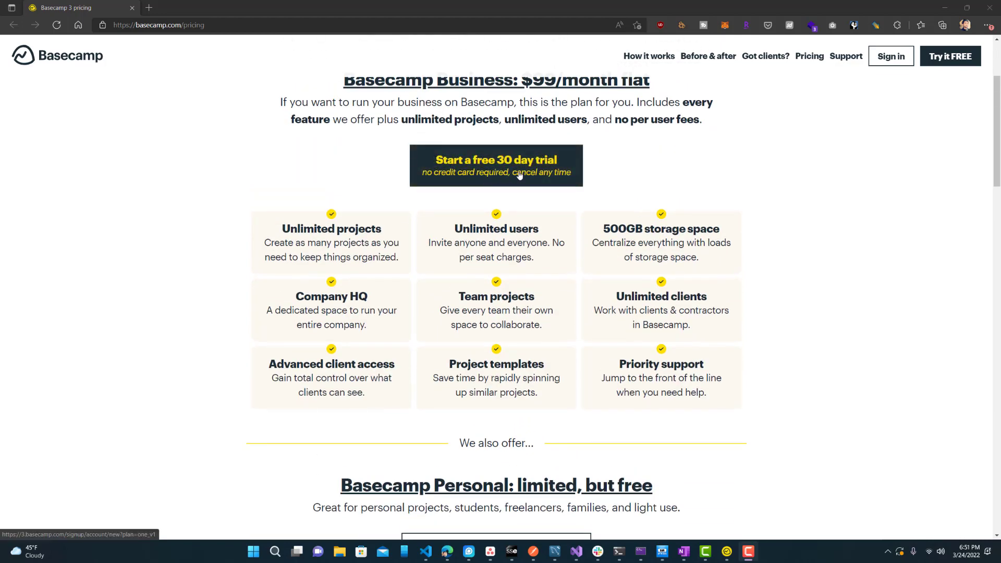
pyautogui.scroll(1, 520, 176)
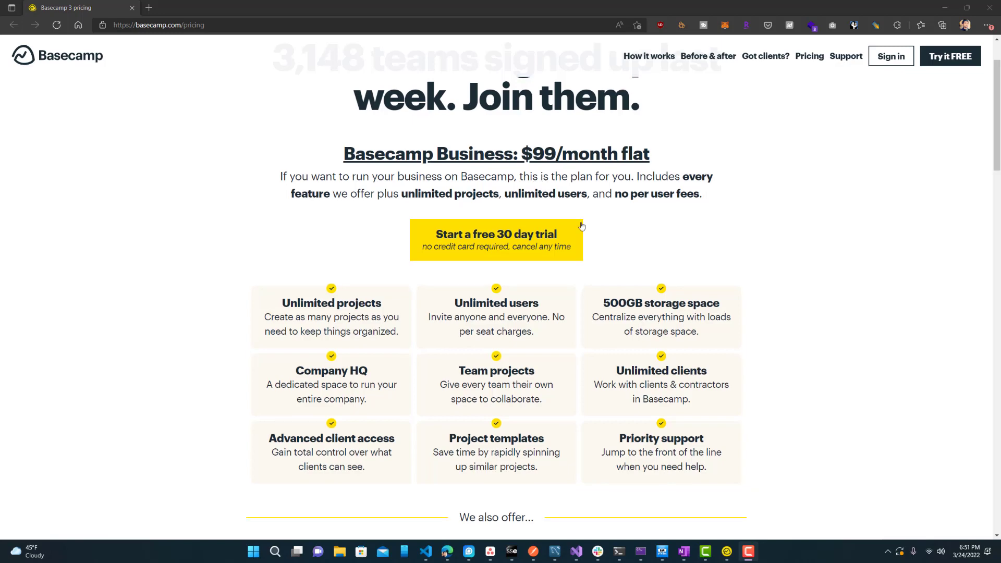
pyautogui.scroll(-6, 542, 180)
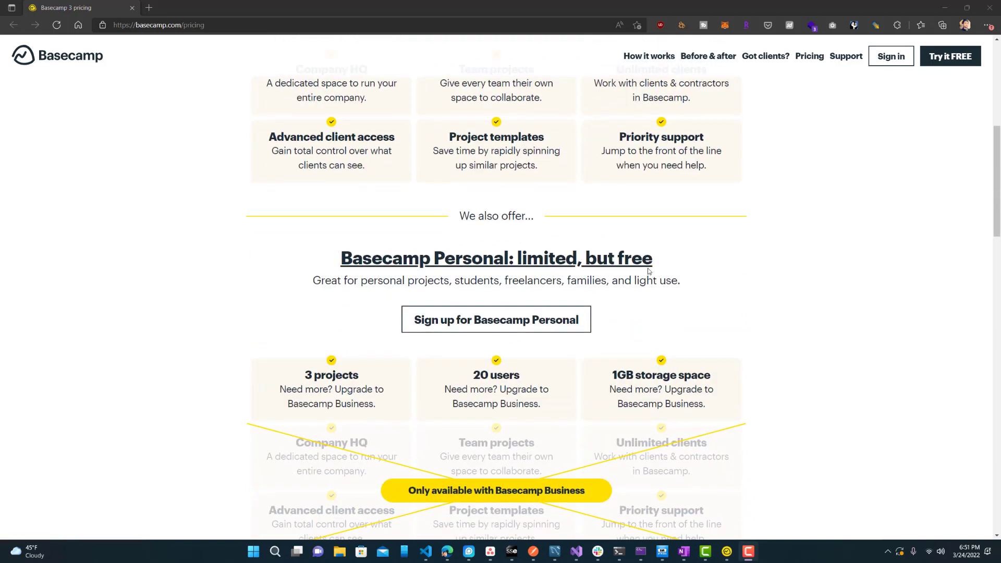
pyautogui.scroll(-2, 567, 341)
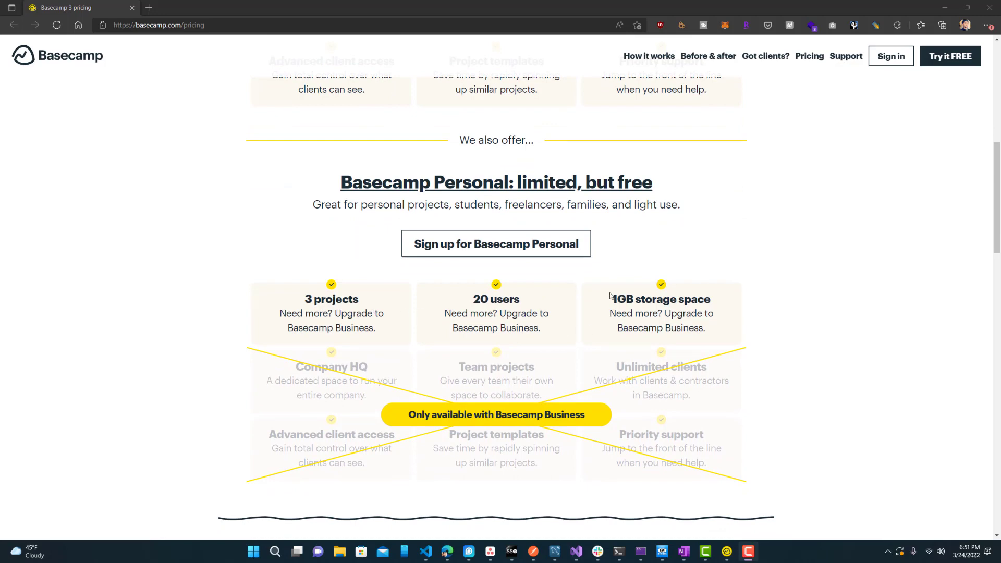
pyautogui.moveTo(612, 296); pyautogui.dragTo(739, 343)
pyautogui.click(787, 280)
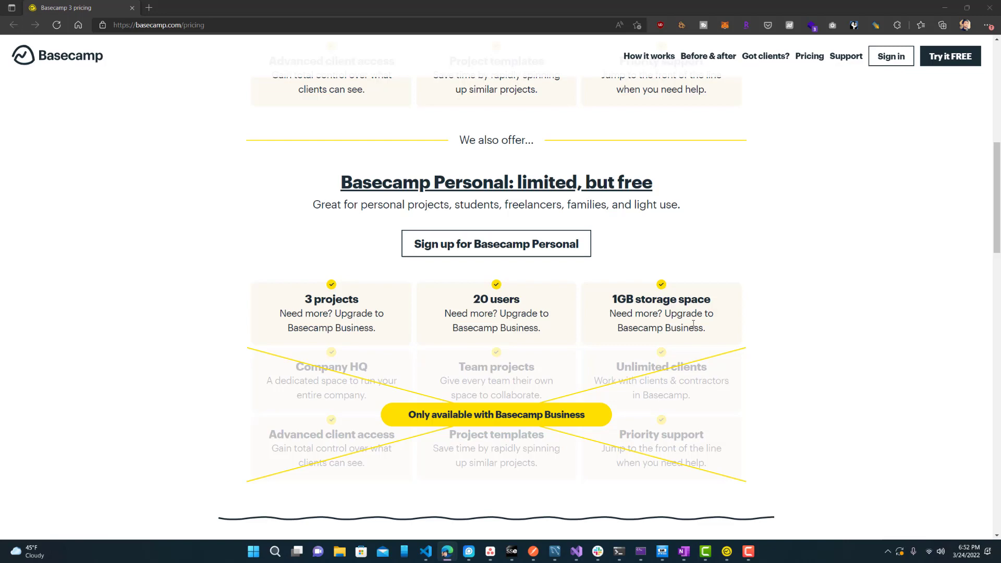
# Highlight Slack's $6.67 price, Asana Premium's to-do line and price, and Basecamp's seven features
pyautogui.scroll(-7, 534, 354)
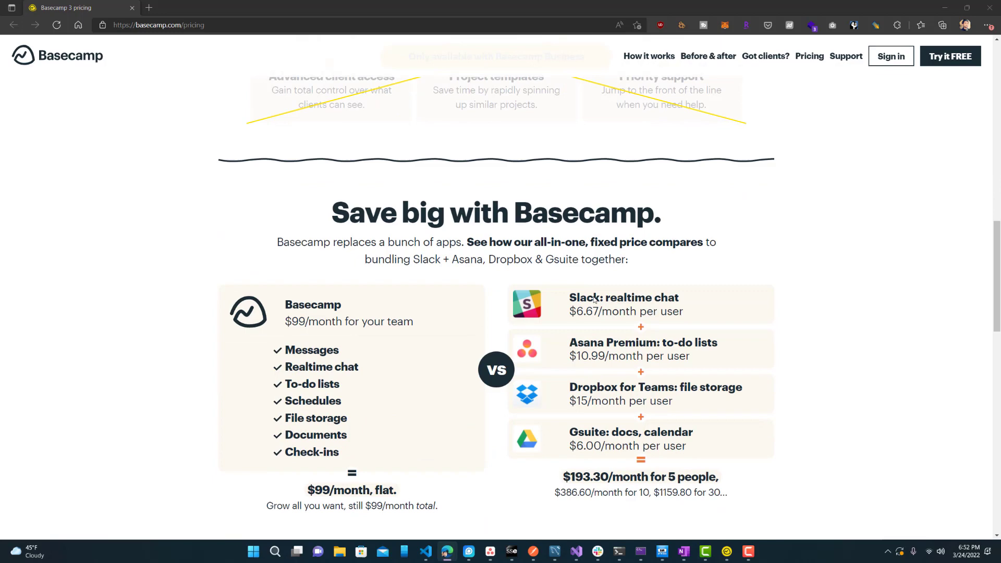
pyautogui.scroll(-1, 534, 354)
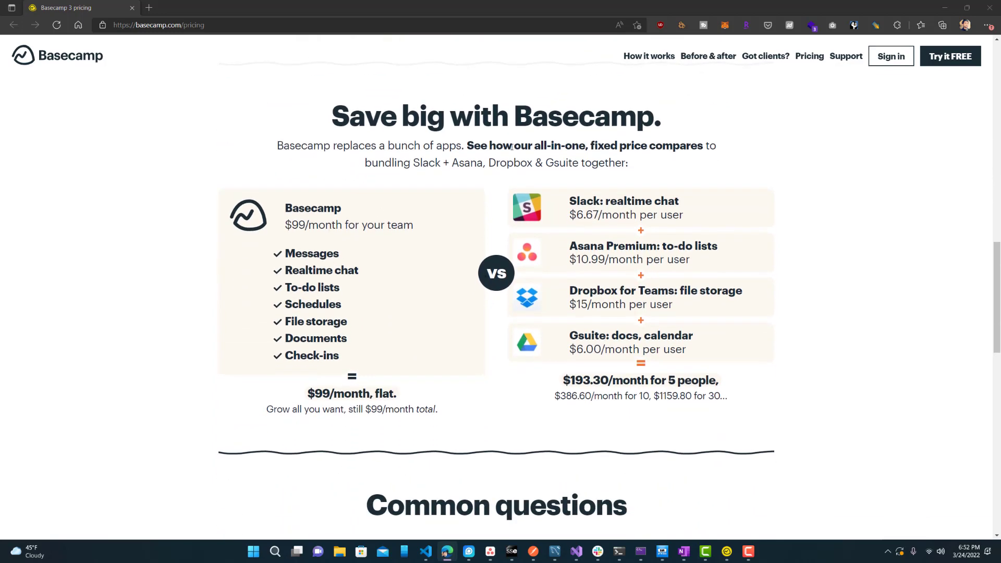
pyautogui.doubleClick(585, 214)
pyautogui.click(598, 229)
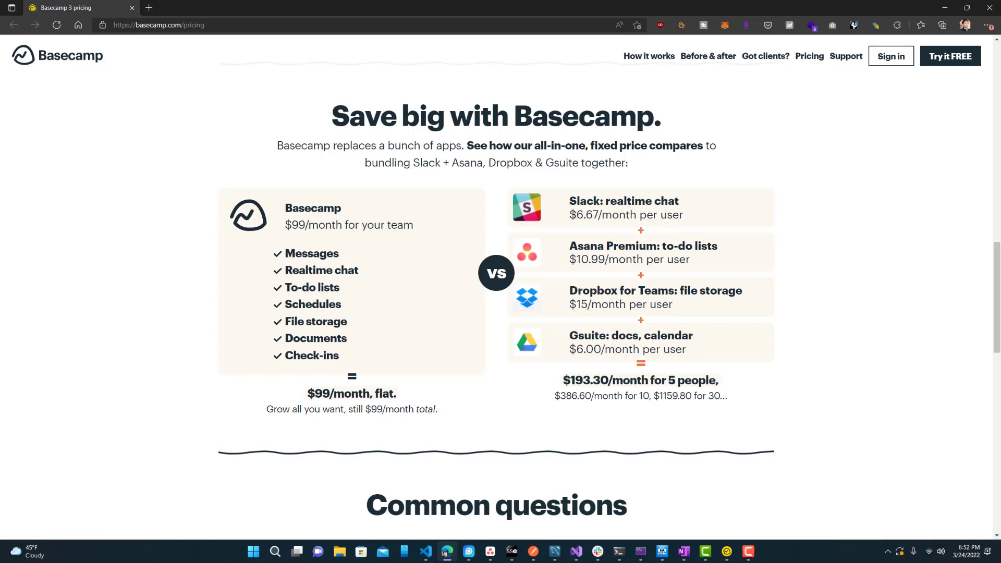
pyautogui.moveTo(571, 250); pyautogui.dragTo(689, 251)
pyautogui.click(684, 252)
pyautogui.moveTo(580, 259); pyautogui.dragTo(609, 259)
pyautogui.moveTo(289, 286); pyautogui.dragTo(340, 288)
pyautogui.click(631, 284)
pyautogui.moveTo(286, 251); pyautogui.dragTo(373, 348)
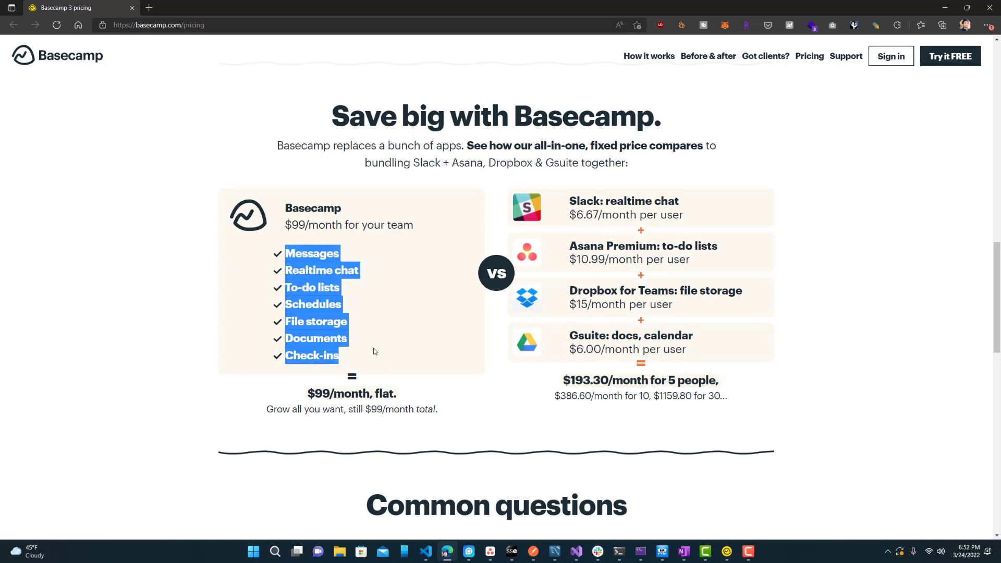
pyautogui.click(384, 284)
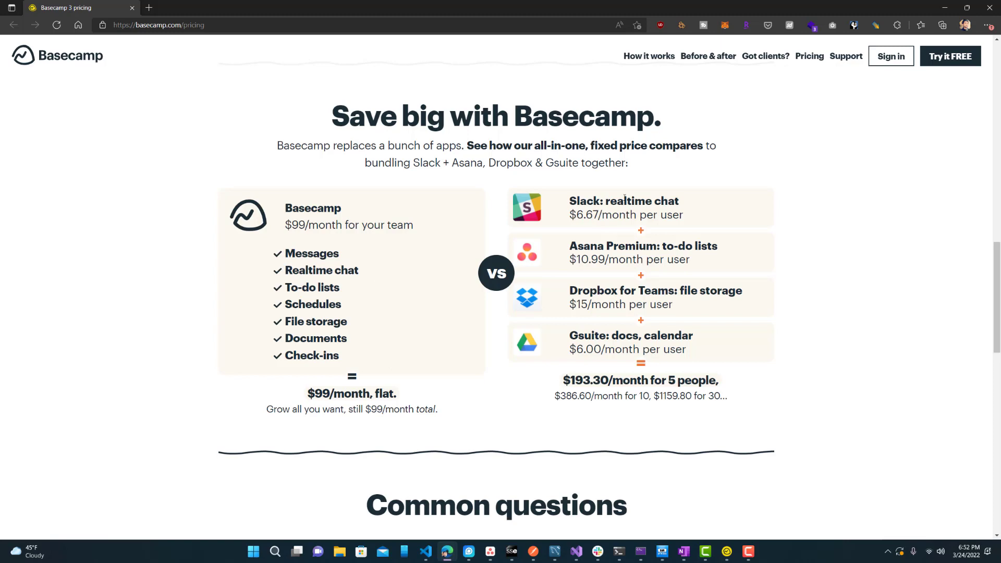
# Highlight Slack's chat heading, the $193.30 bundle total, Asana Premium and Basecamp's $99/month price
pyautogui.moveTo(585, 202); pyautogui.dragTo(679, 202)
pyautogui.click(644, 286)
pyautogui.moveTo(564, 380); pyautogui.dragTo(608, 381)
pyautogui.click(605, 397)
pyautogui.moveTo(307, 394); pyautogui.dragTo(359, 395)
pyautogui.click(371, 438)
pyautogui.moveTo(285, 202); pyautogui.dragTo(391, 354)
pyautogui.click(390, 359)
pyautogui.moveTo(574, 245); pyautogui.dragTo(626, 249)
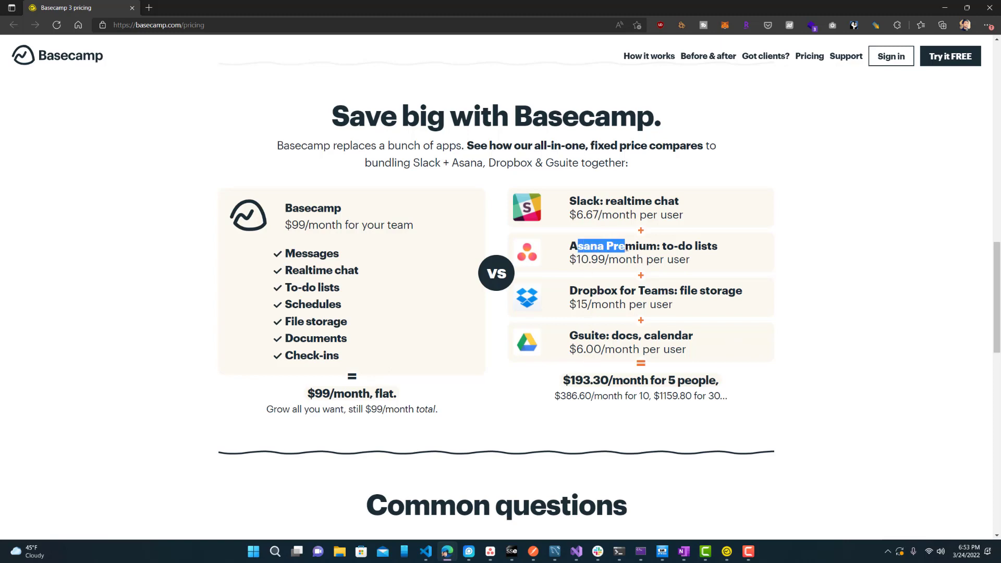
pyautogui.click(612, 296)
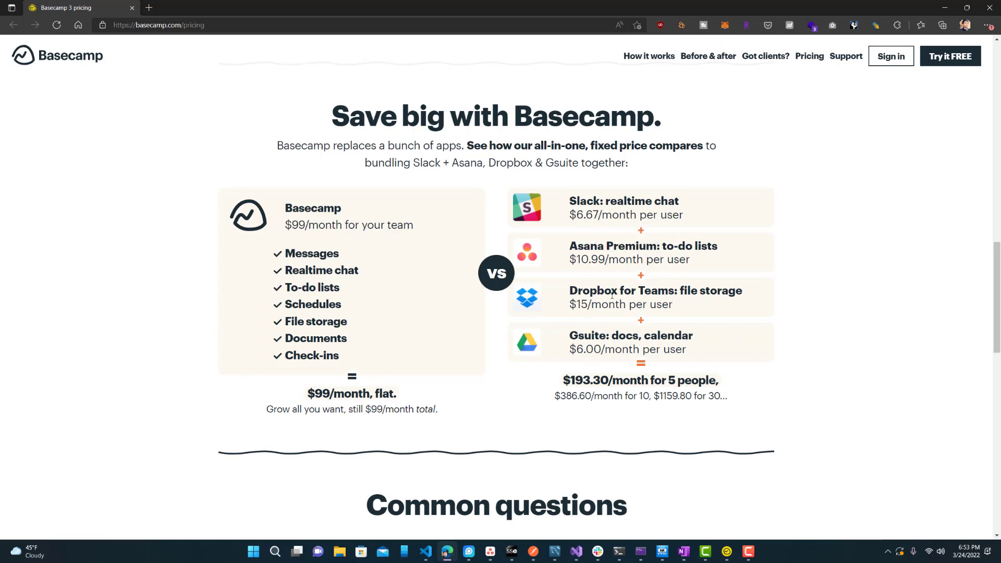
pyautogui.moveTo(285, 208); pyautogui.dragTo(375, 225)
pyautogui.click(380, 369)
# Scroll back up and switch to the Basecamp 3 desktop app's Your Projects home
pyautogui.scroll(4, 666, 258)
pyautogui.scroll(3, 746, 198)
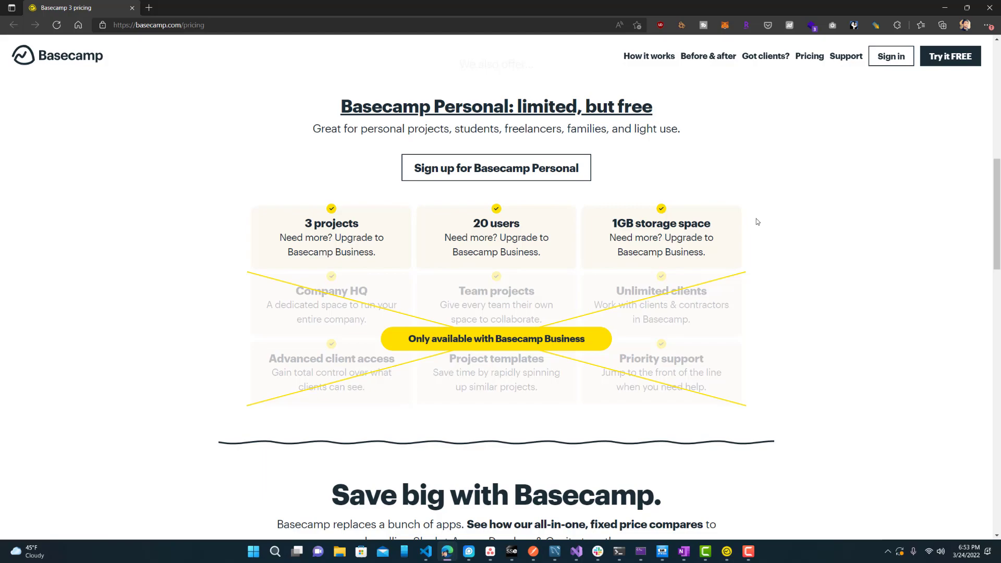
pyautogui.hotkey('alt', 'Tab')
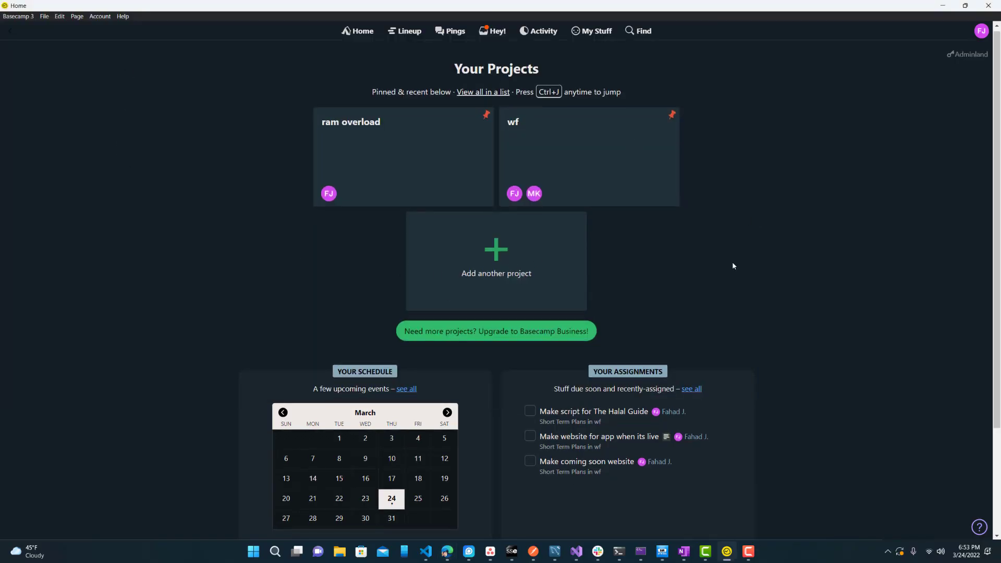
pyautogui.scroll(-3, 757, 271)
pyautogui.scroll(3, 777, 250)
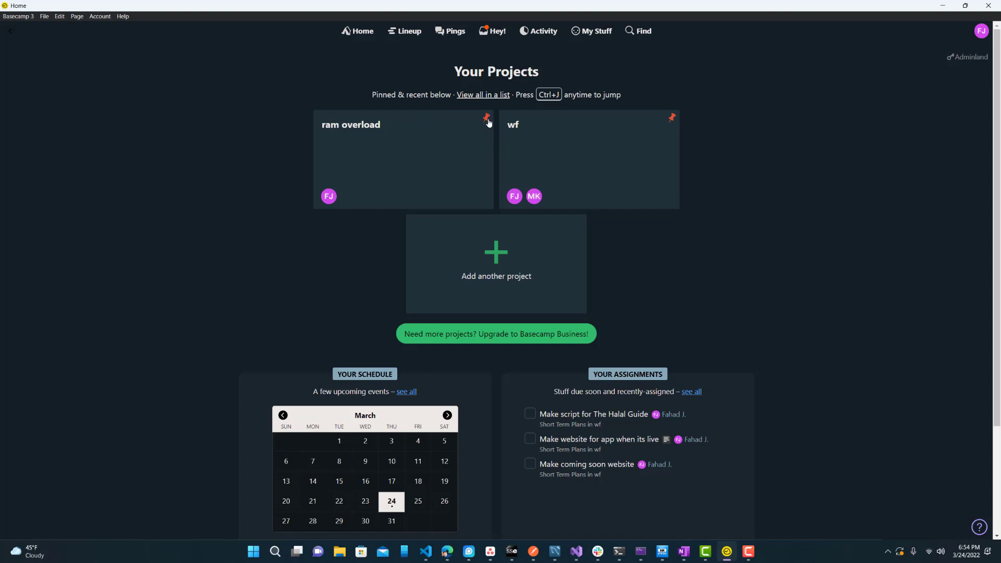
# Unpin ram overload and wf, then re-pin wf first and ram overload second from the project list
pyautogui.click(487, 120)
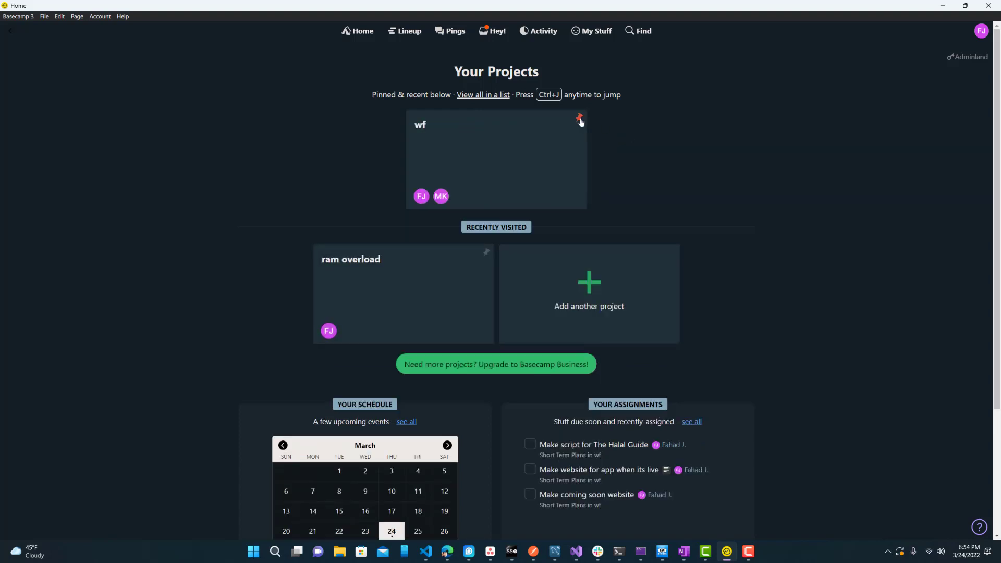
pyautogui.click(580, 120)
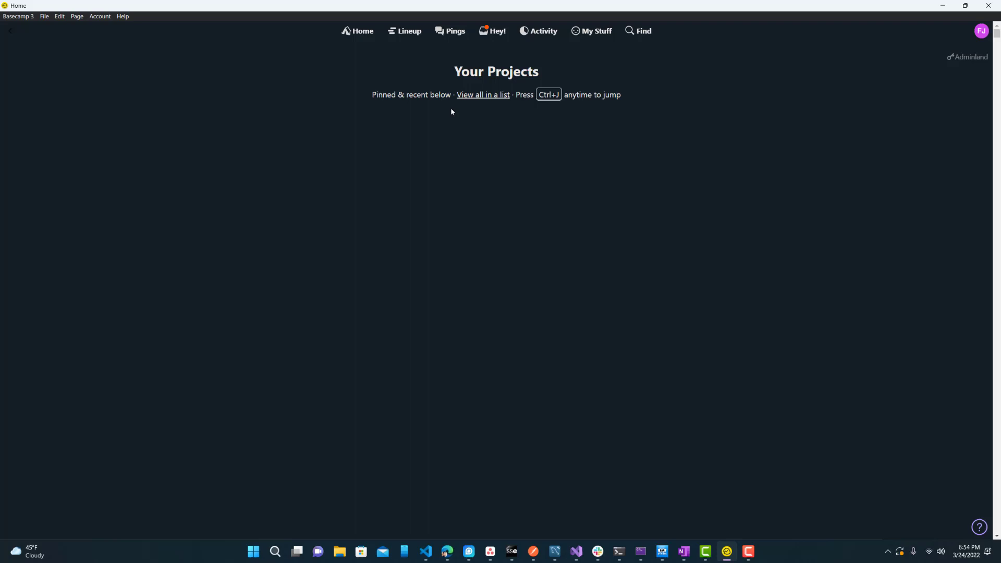
pyautogui.click(470, 97)
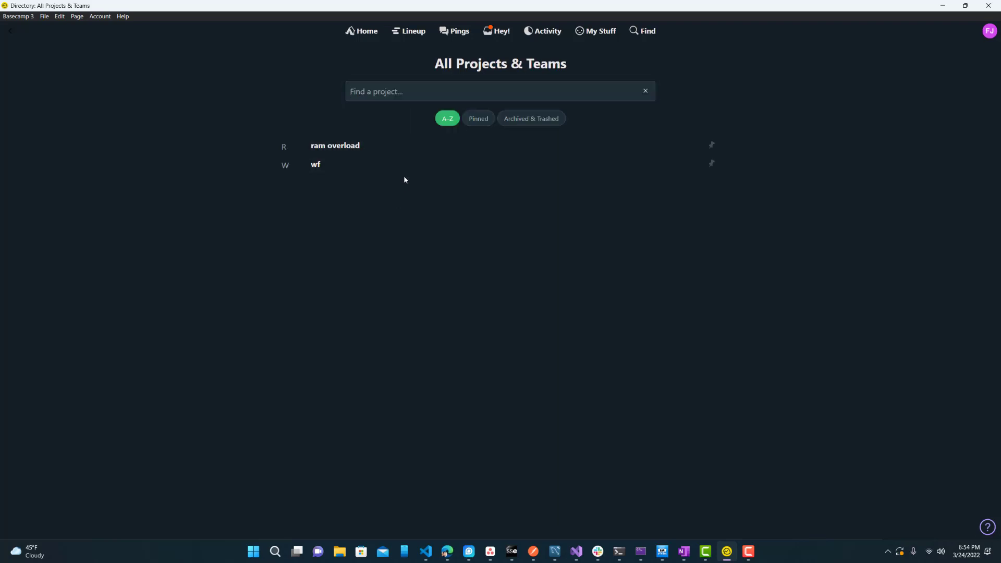
pyautogui.click(712, 164)
pyautogui.click(712, 146)
pyautogui.click(364, 35)
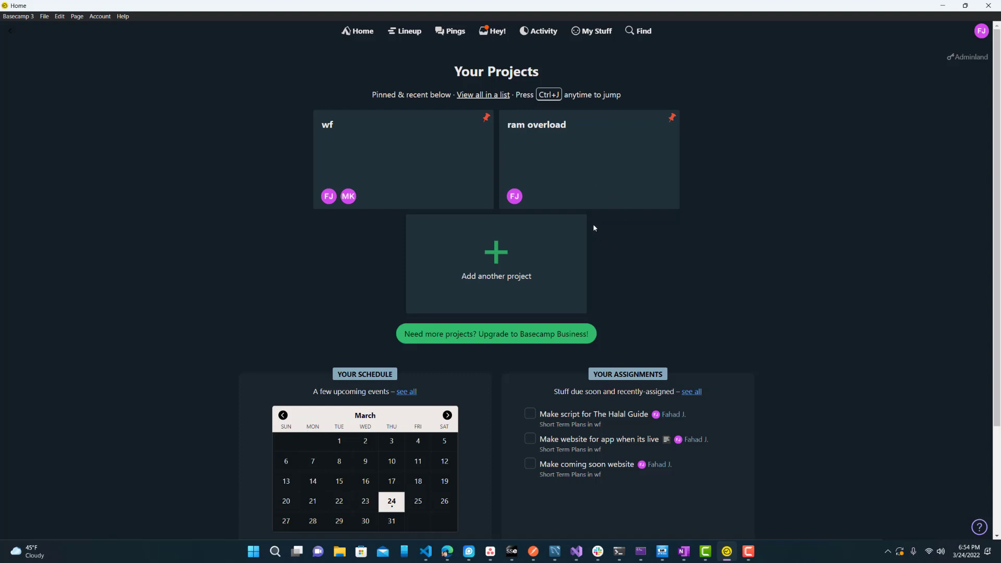
pyautogui.scroll(-2, 615, 226)
pyautogui.scroll(2, 638, 226)
# Open the ram overload project, peek at its Message Board, and return to the overview
pyautogui.click(561, 137)
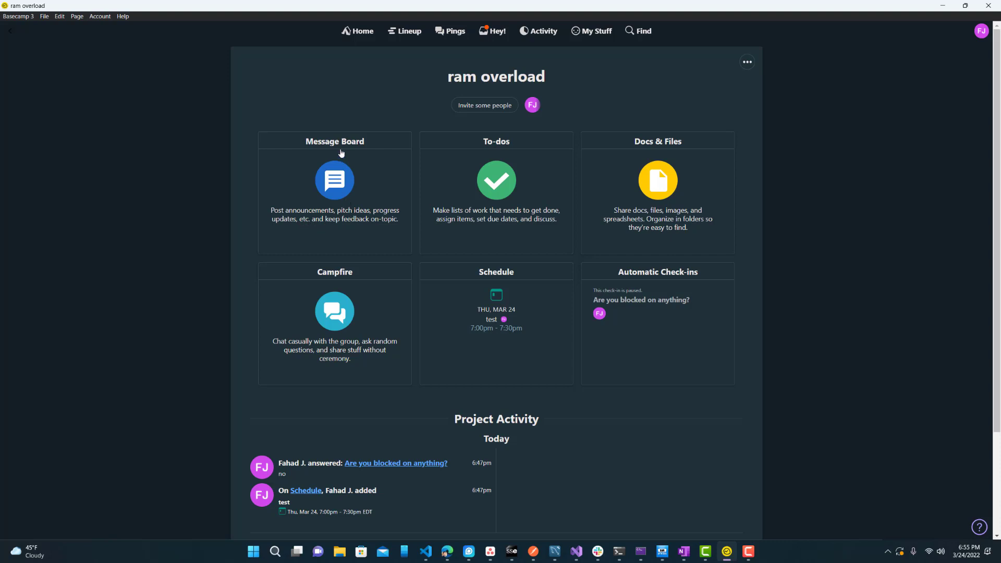
pyautogui.click(342, 153)
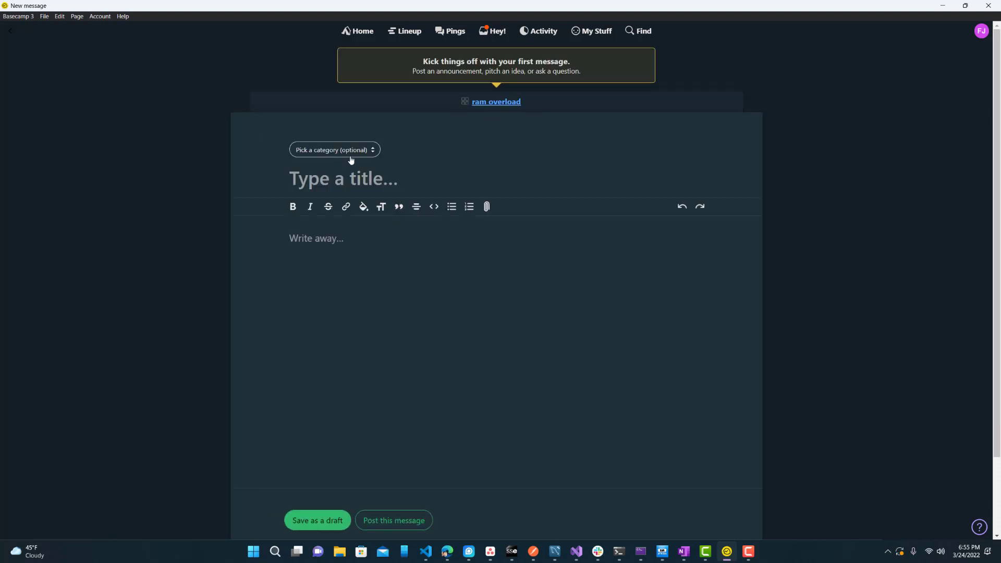
pyautogui.click(382, 105)
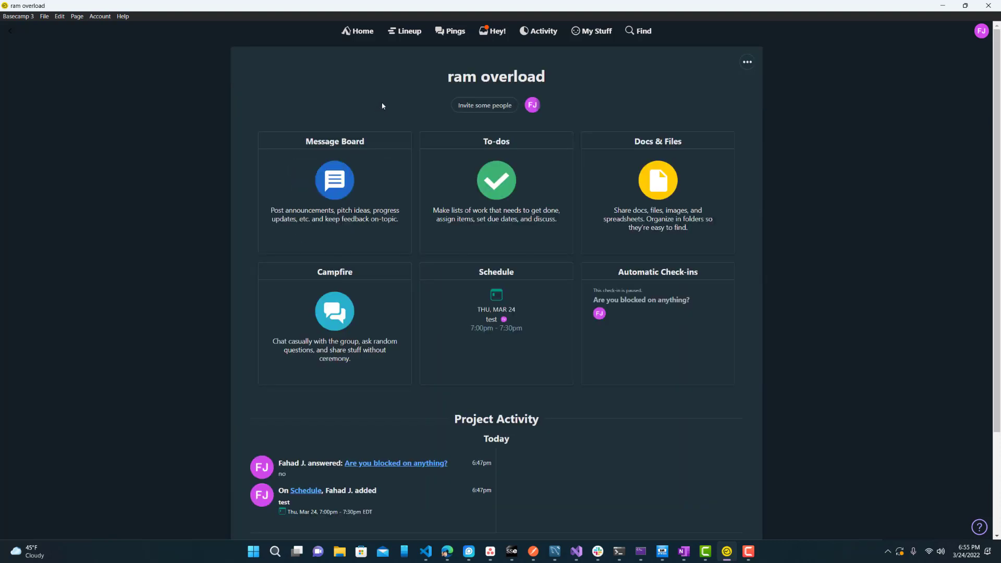
pyautogui.tripleClick(449, 79)
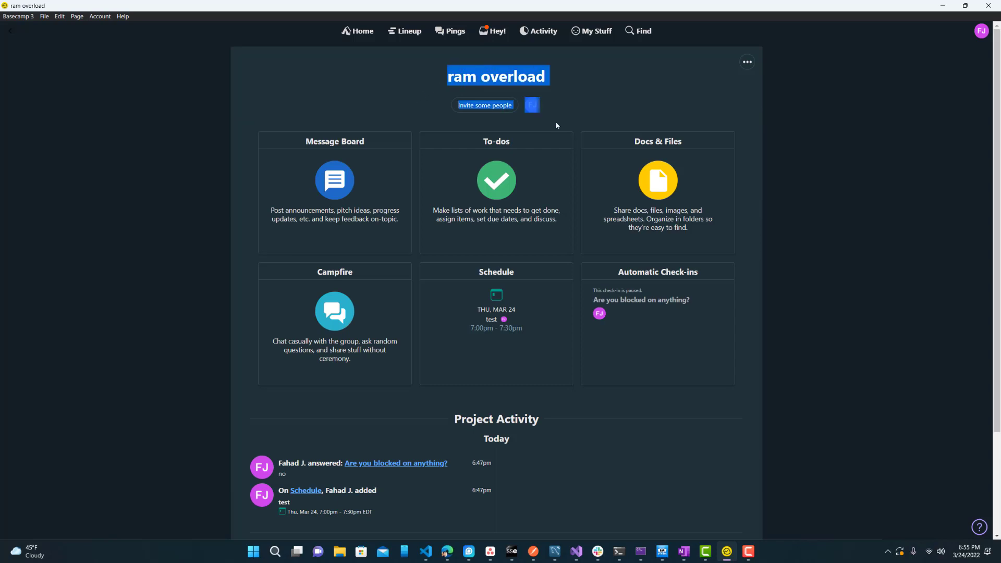
pyautogui.click(632, 101)
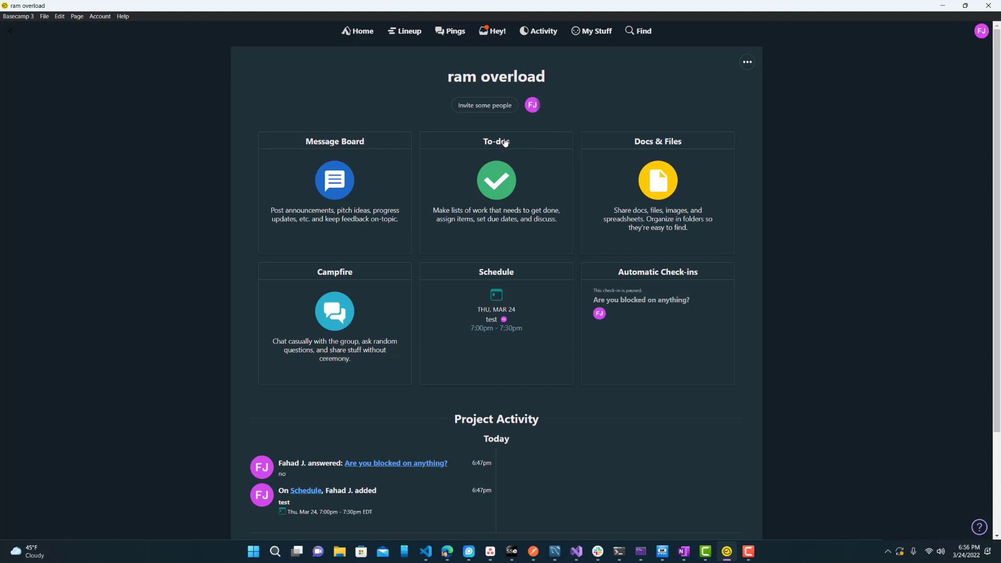
# Create a to-do list named 'things i have to do' with details 'adsaf'
pyautogui.click(504, 143)
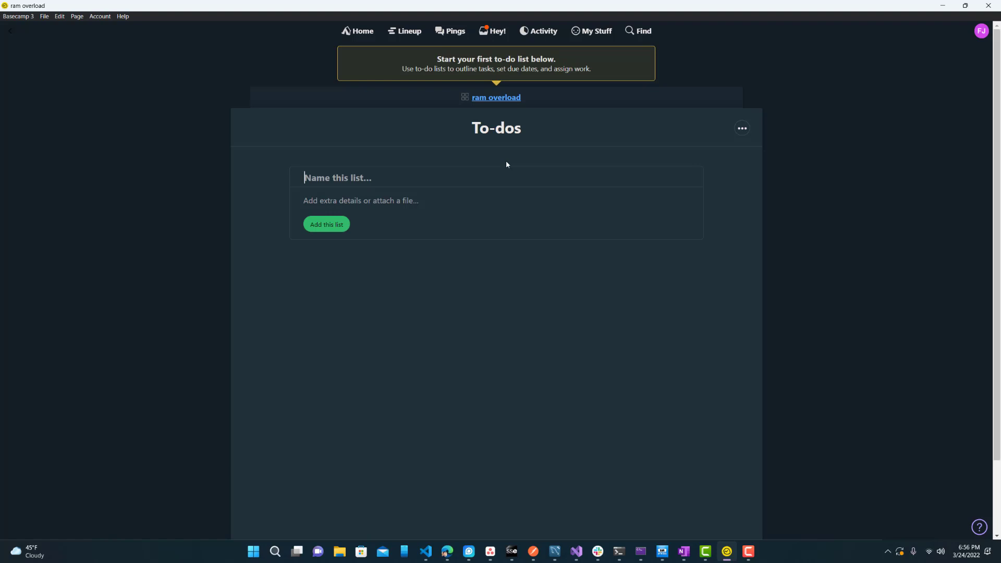
pyautogui.click(465, 98)
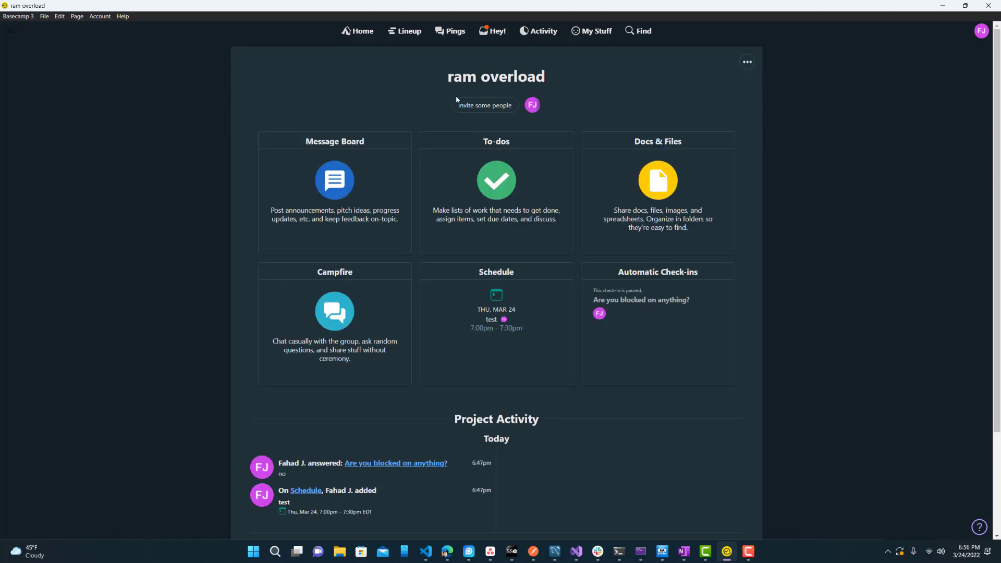
pyautogui.click(503, 164)
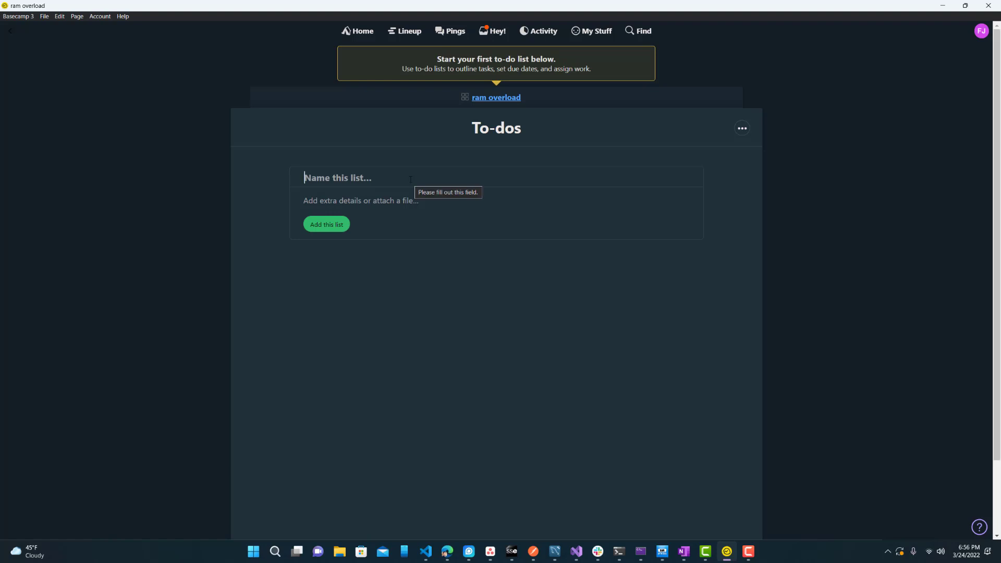
pyautogui.write('thing si')
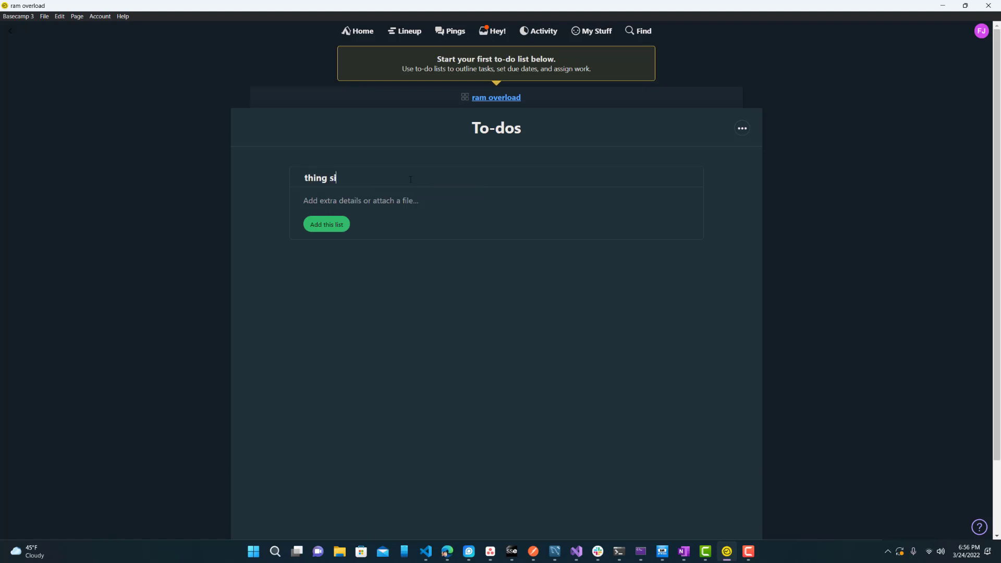
pyautogui.press('BackSpace')
pyautogui.press('BackSpace')
pyautogui.press('BackSpace')
pyautogui.write('s i have to do')
pyautogui.press('Tab')
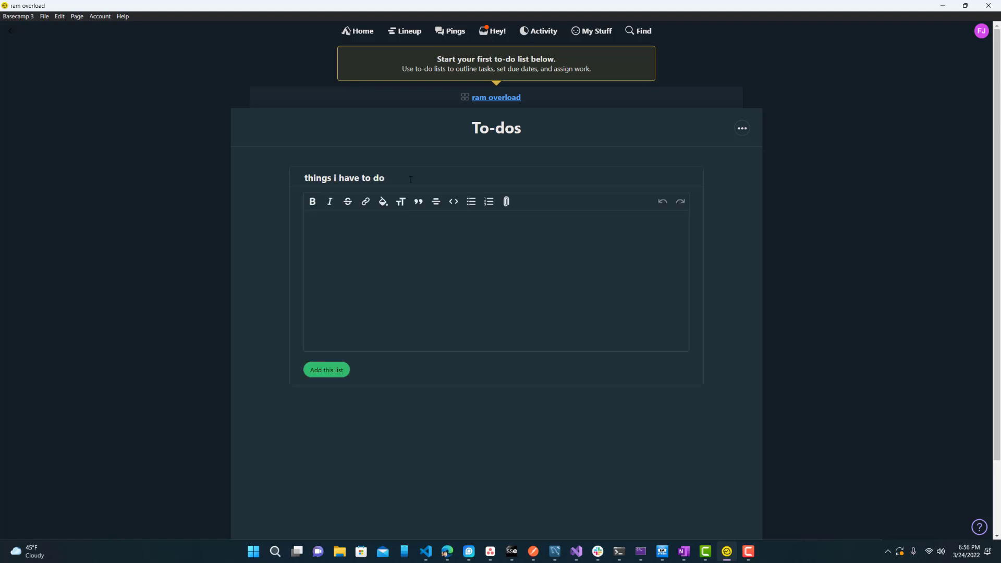
pyautogui.write('adsaf')
pyautogui.click(327, 370)
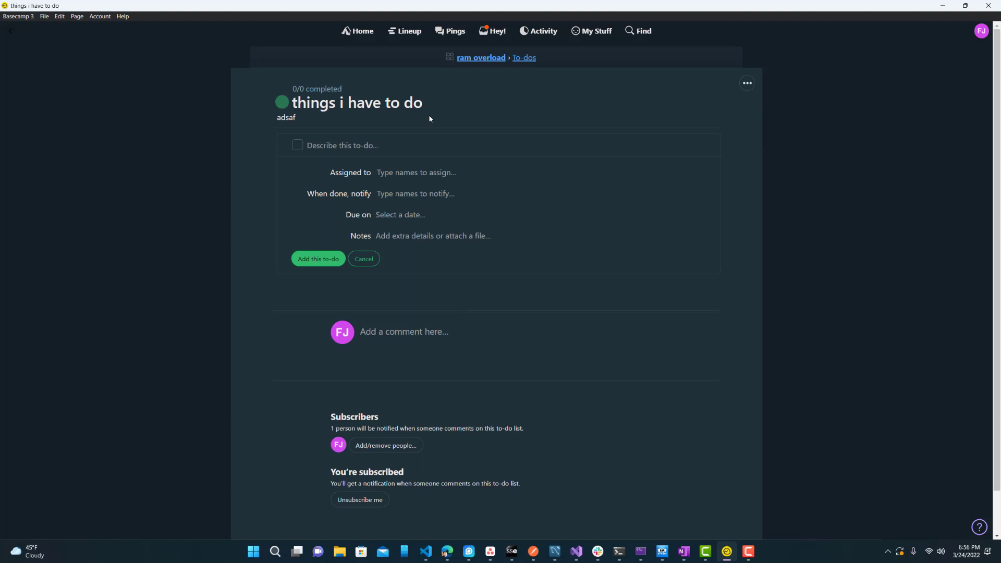
# Add the to-dos fsbcvb, mnb and vb64 to the 'things i have to do' list
pyautogui.click(392, 64)
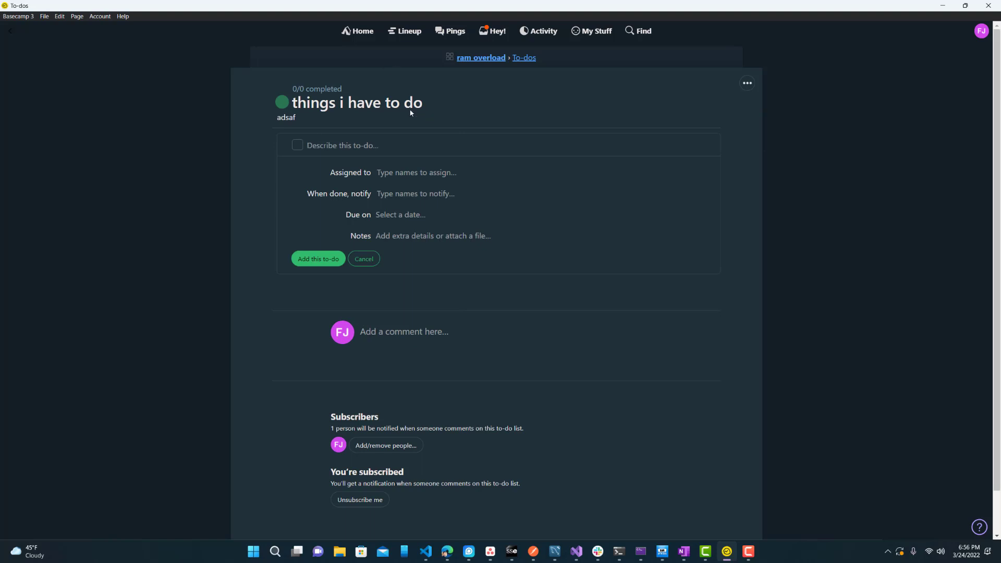
pyautogui.click(404, 64)
pyautogui.click(464, 195)
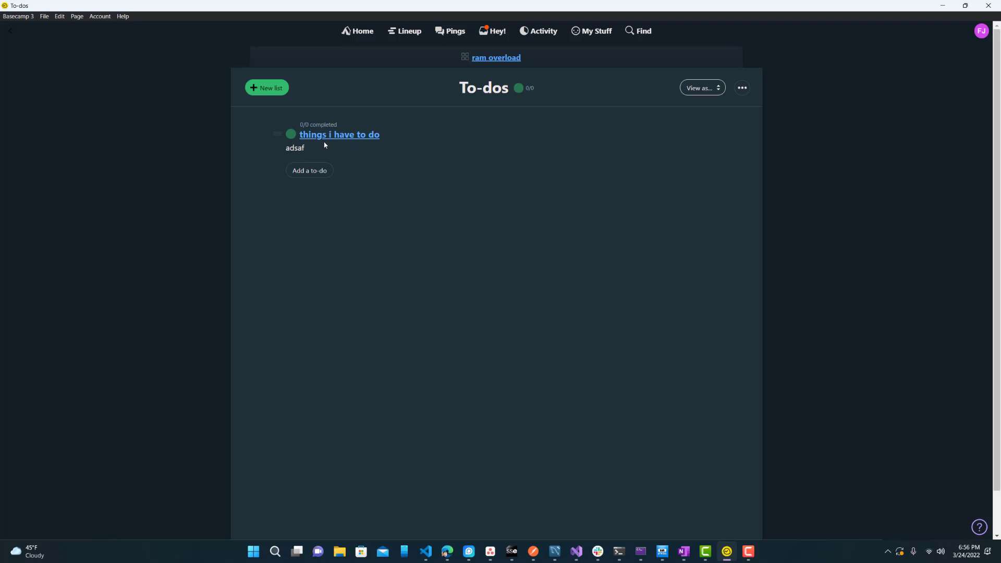
pyautogui.click(287, 149)
pyautogui.moveTo(290, 118); pyautogui.dragTo(277, 118)
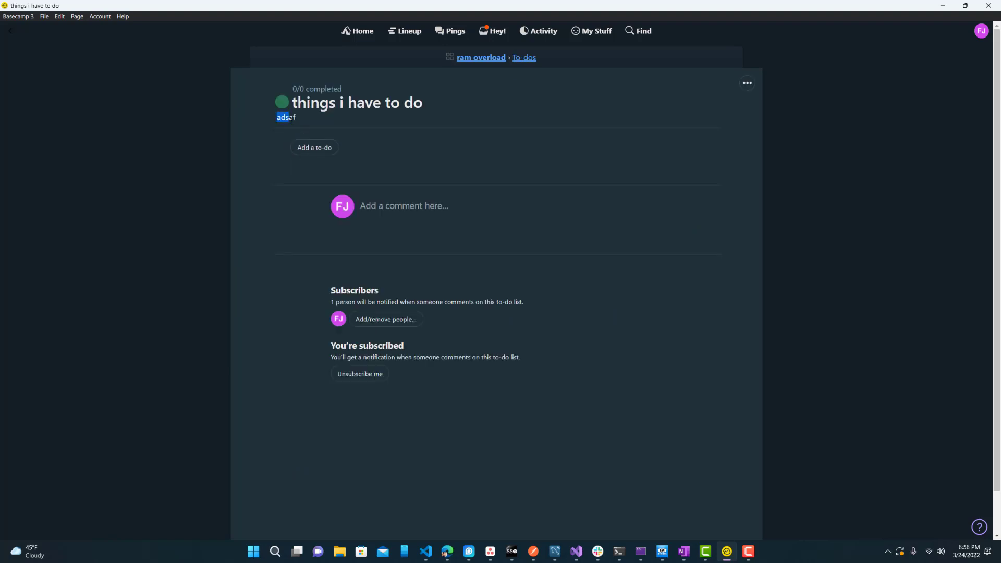
pyautogui.click(308, 148)
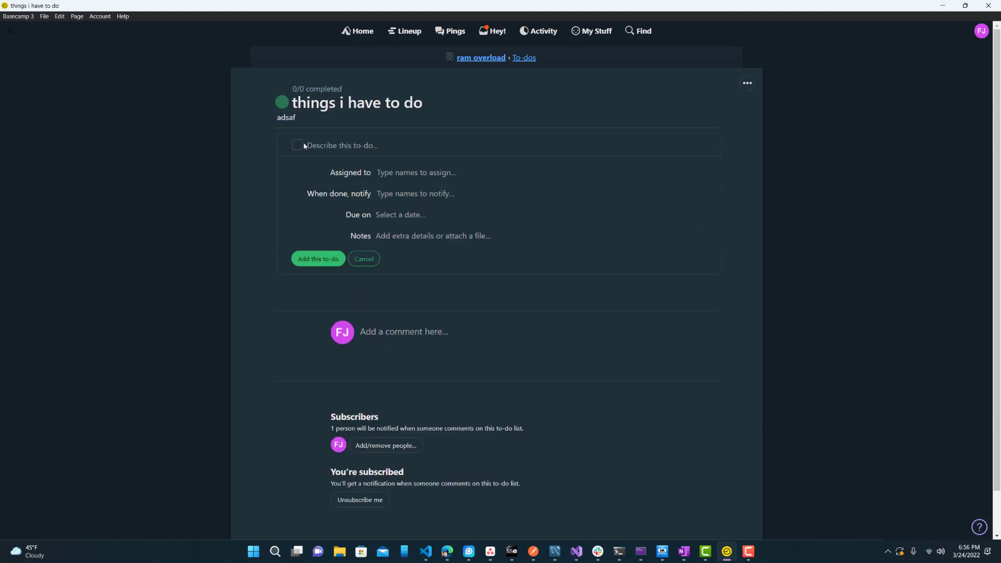
pyautogui.write('fsbcvb')
pyautogui.click(333, 258)
pyautogui.write('mnb')
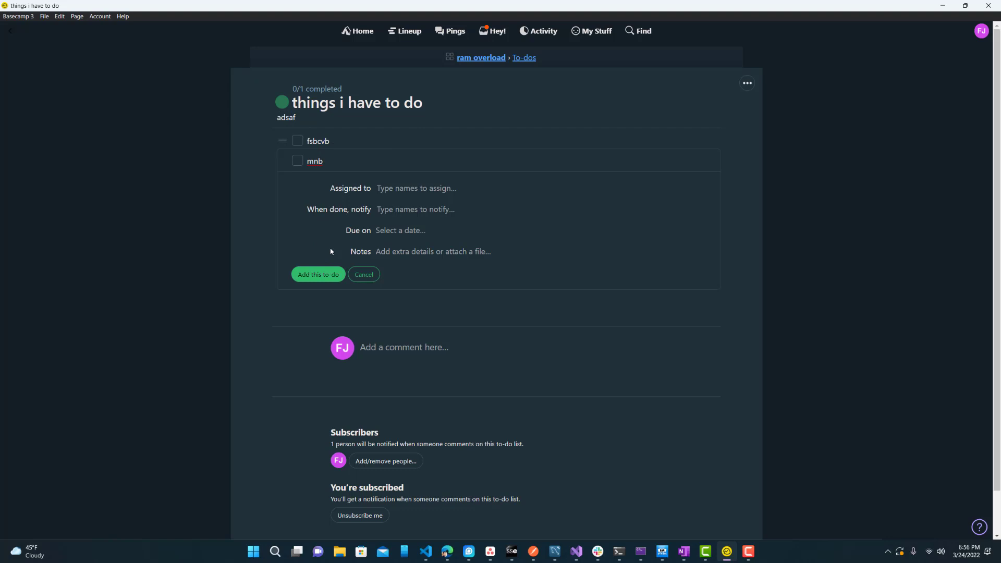
pyautogui.click(321, 276)
pyautogui.write('vb64')
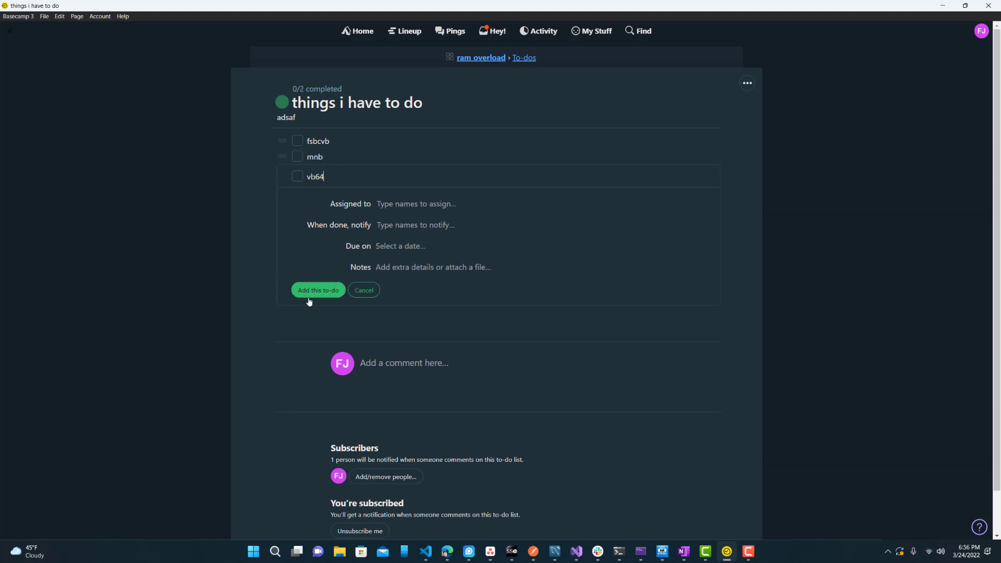
pyautogui.click(309, 297)
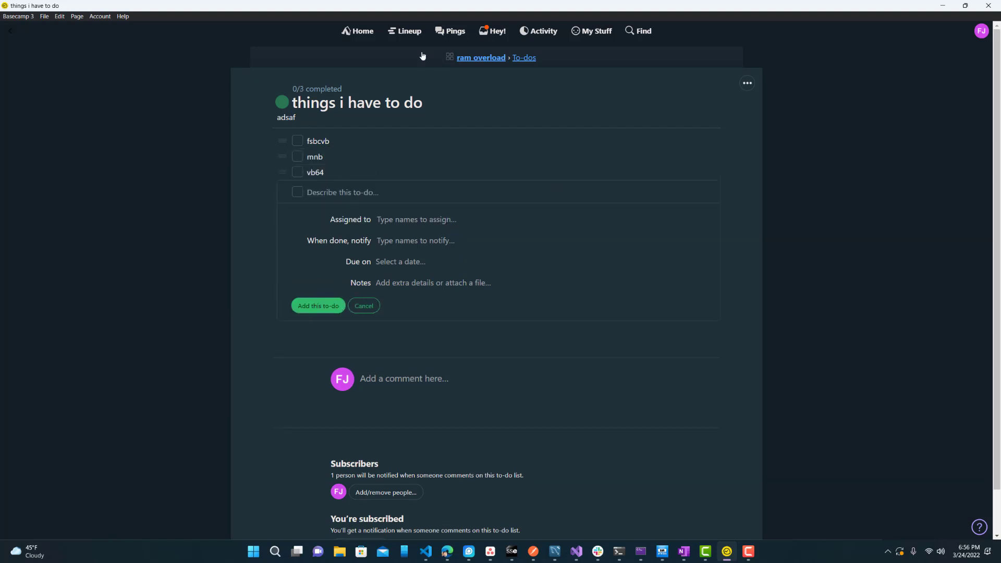
# Review the fsbcvb to-do and its list, then return to the ram overload project home
pyautogui.hotkey('alt', 'Left')
pyautogui.hotkey('alt', 'Left')
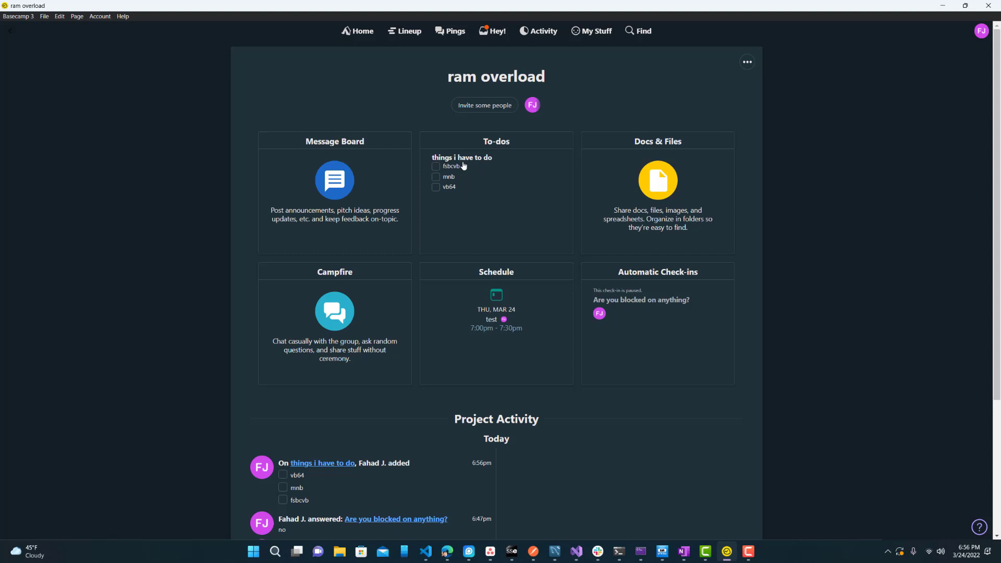
pyautogui.click(465, 165)
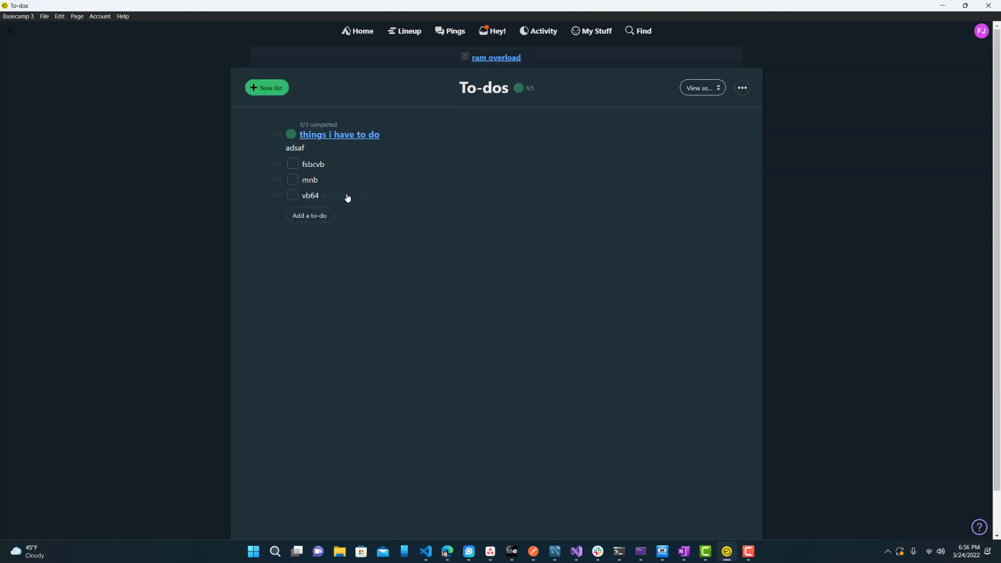
pyautogui.click(352, 164)
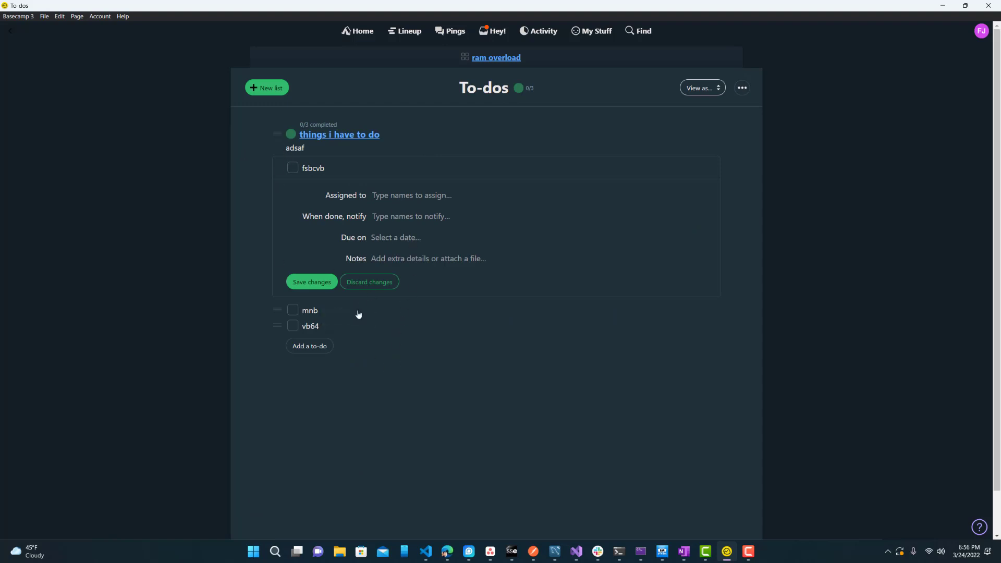
pyautogui.click(315, 134)
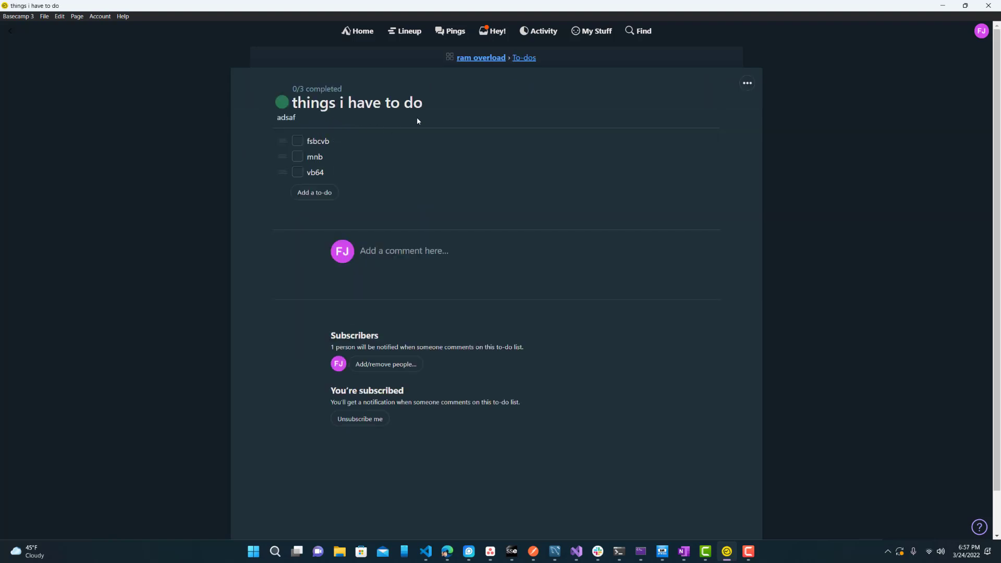
pyautogui.click(439, 64)
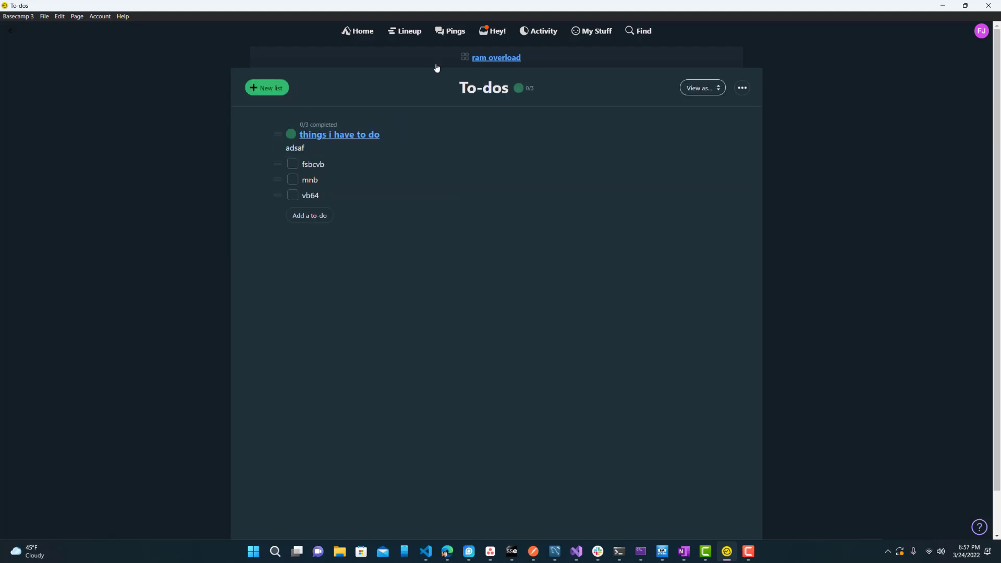
pyautogui.click(437, 63)
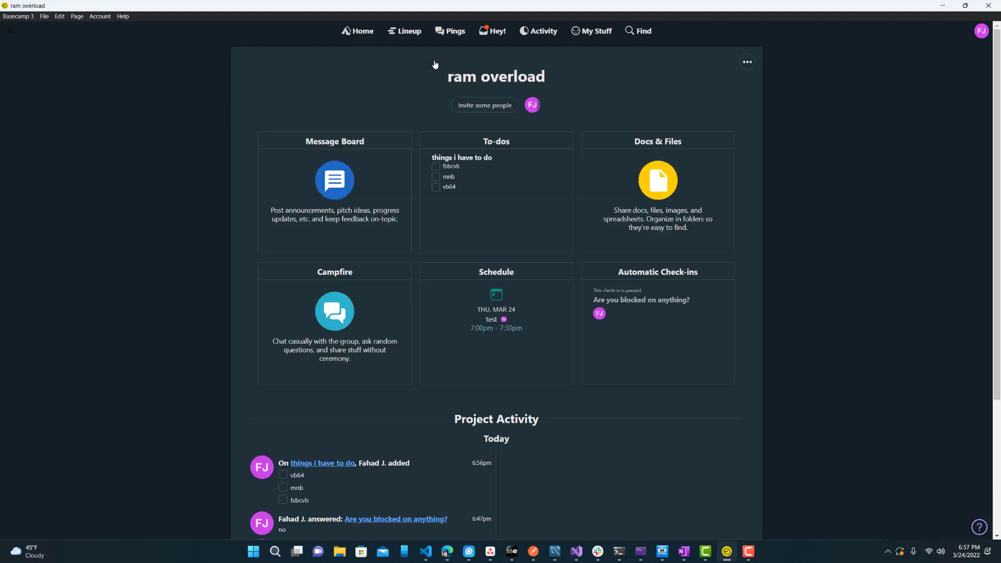
pyautogui.click(497, 151)
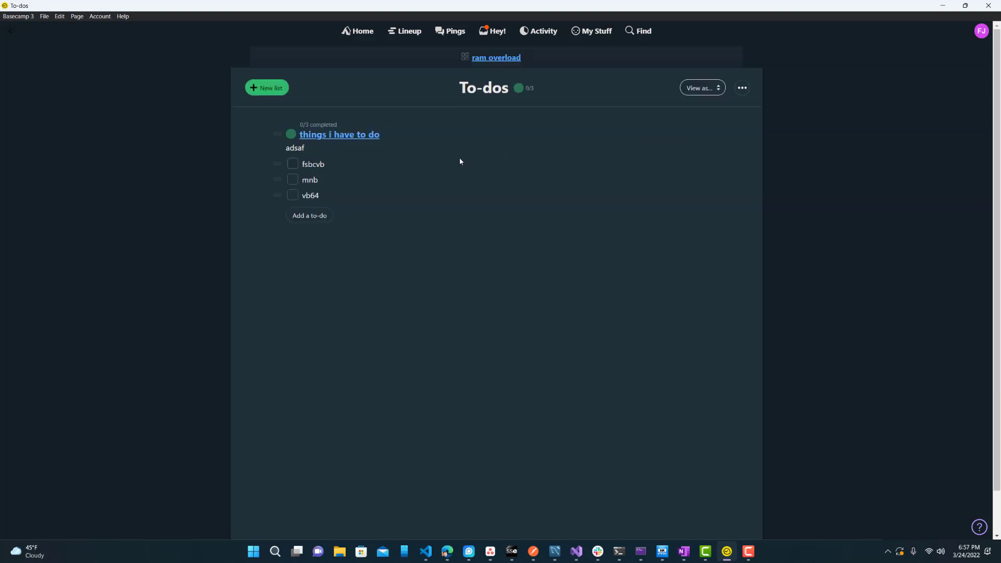
pyautogui.click(364, 65)
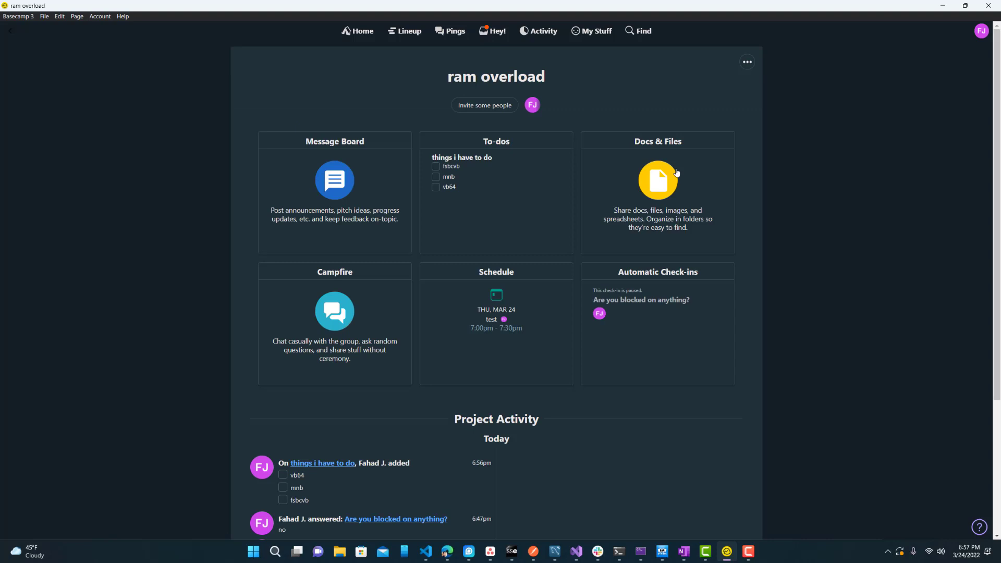
pyautogui.click(669, 153)
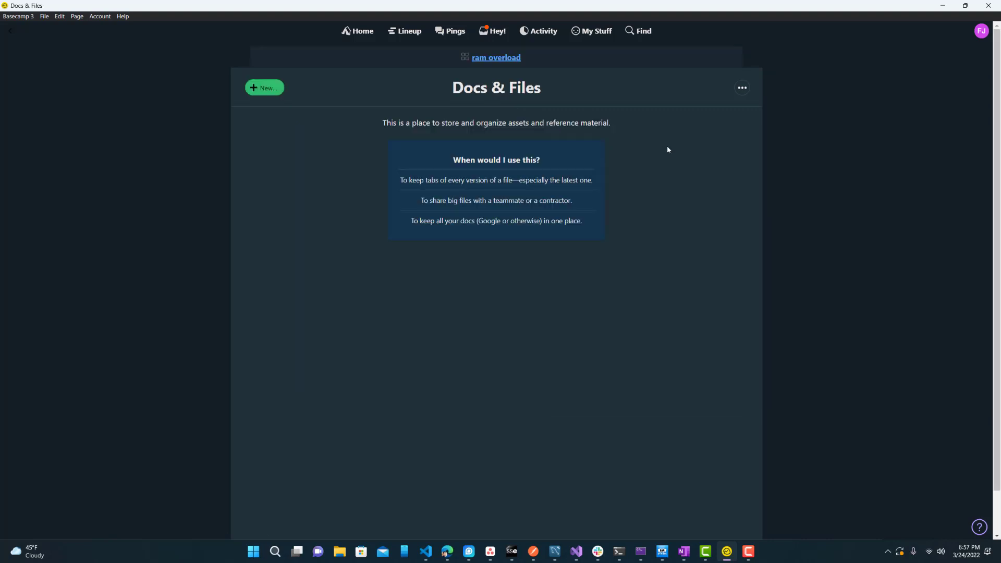
pyautogui.click(656, 64)
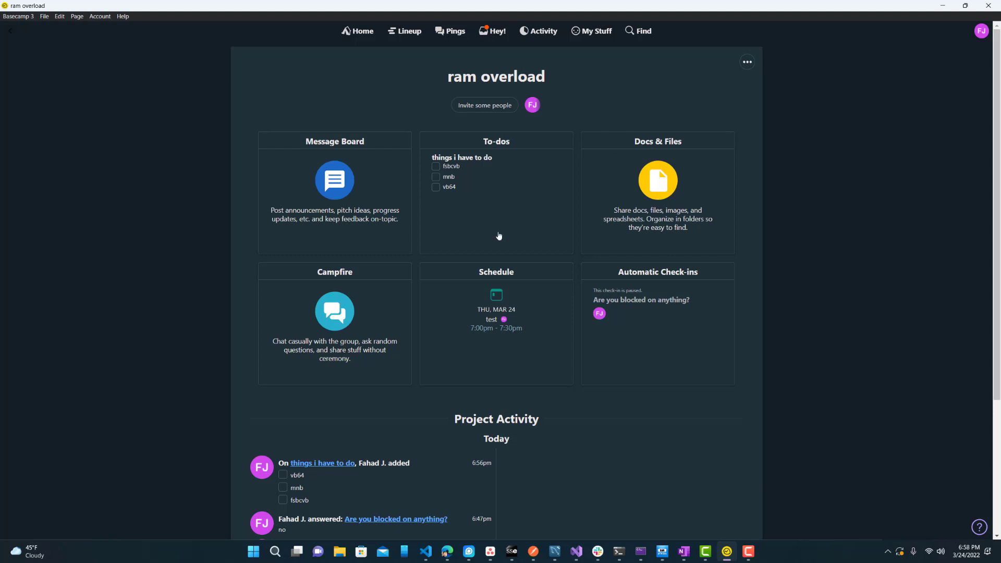
pyautogui.scroll(-1, 371, 272)
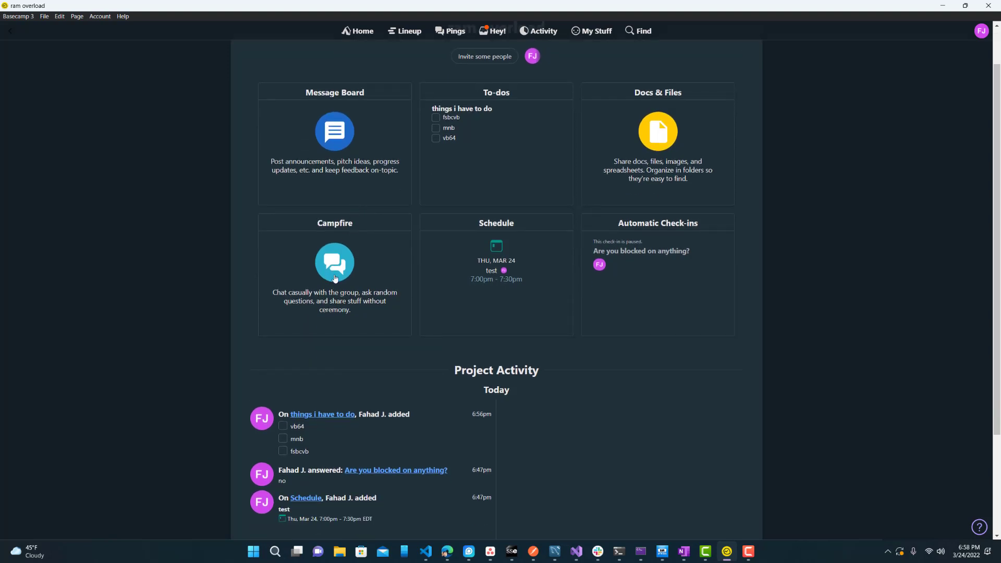
pyautogui.click(333, 299)
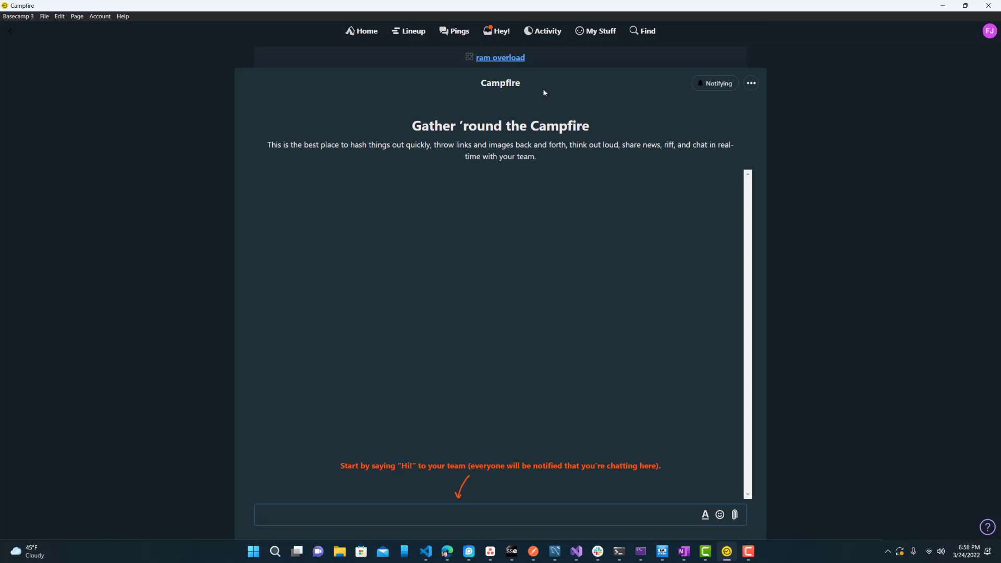
pyautogui.click(519, 58)
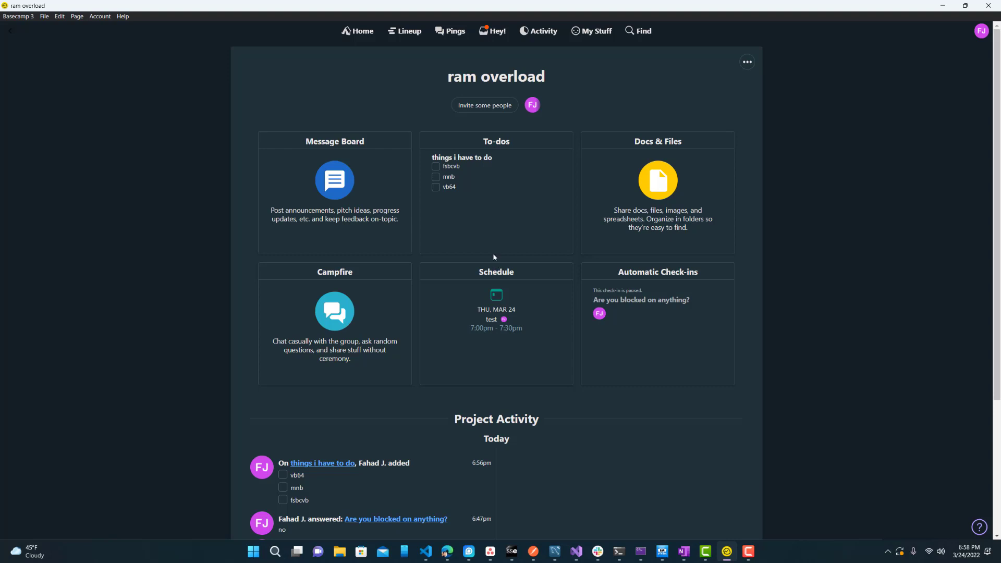
pyautogui.click(502, 275)
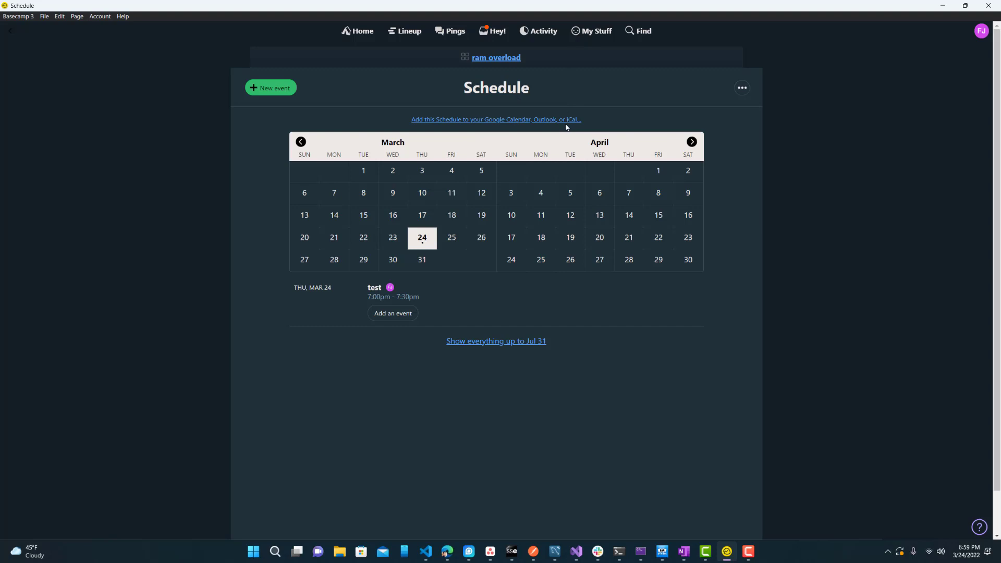
pyautogui.hotkey('alt', 'Left')
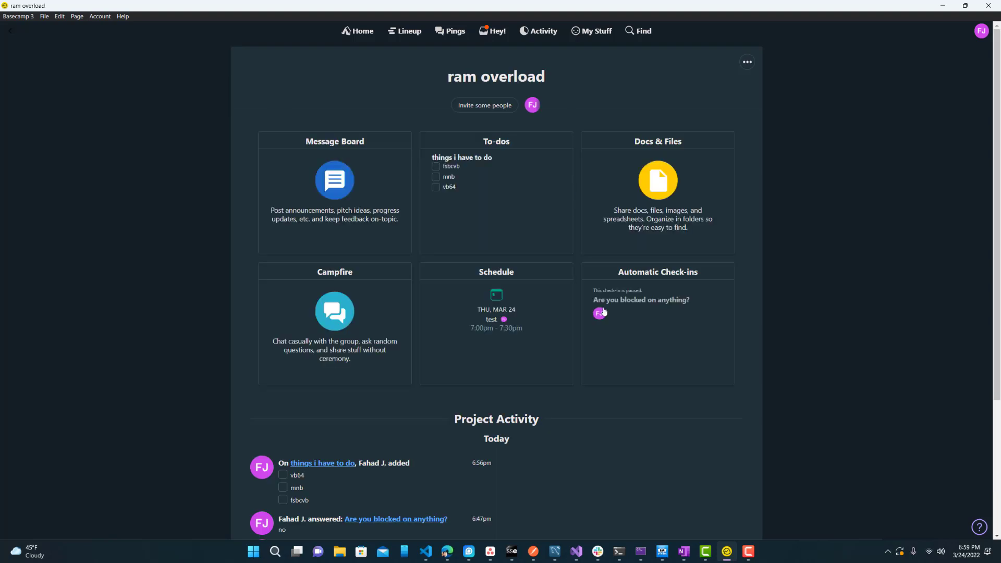
pyautogui.click(673, 278)
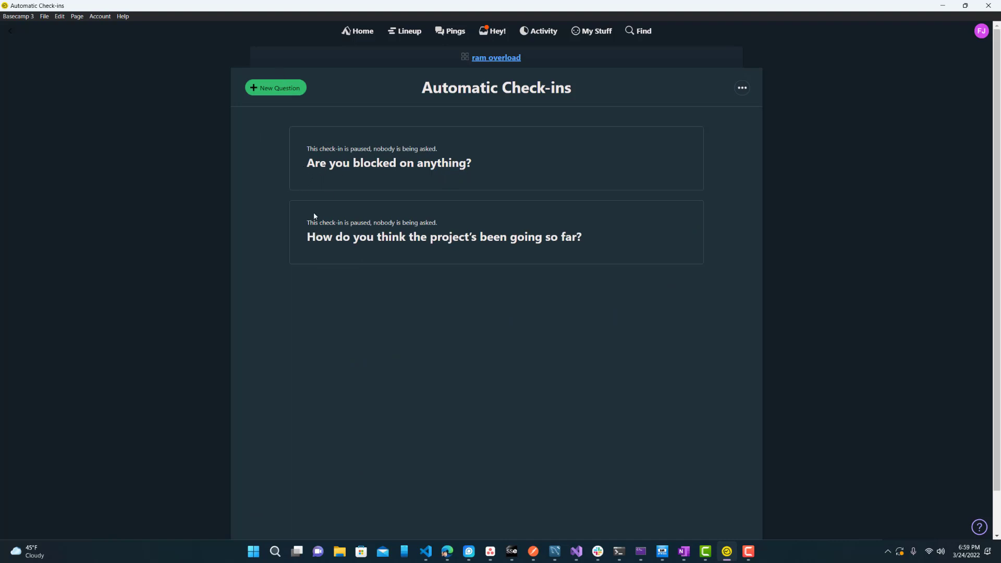
pyautogui.click(362, 171)
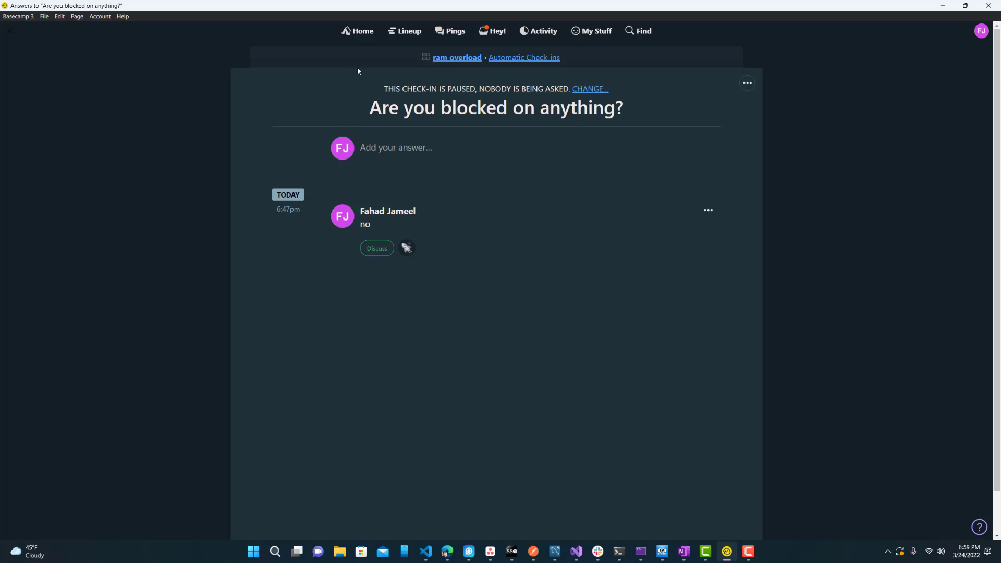
pyautogui.hotkey('alt', 'Left')
pyautogui.hotkey('alt', 'Left')
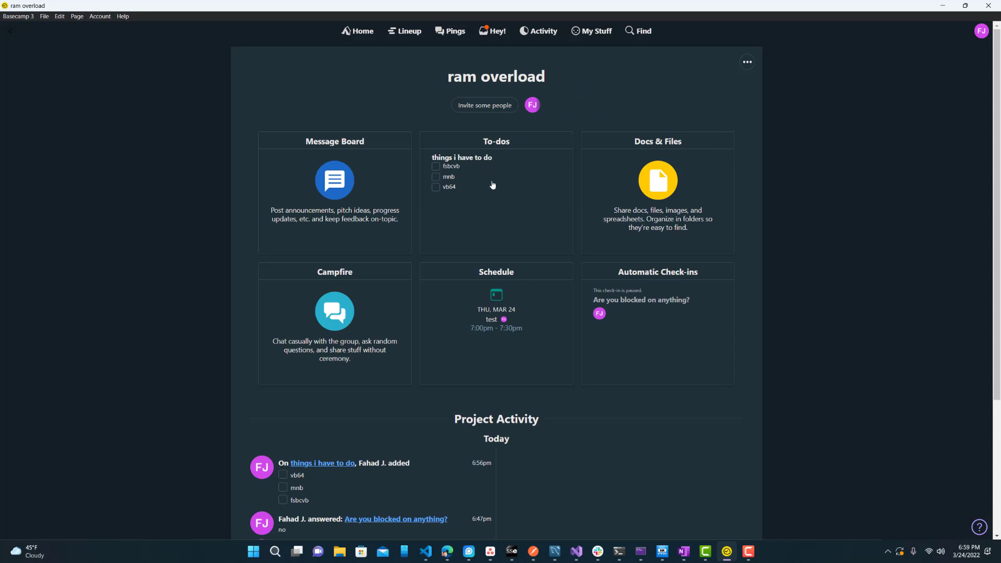
# Create a new to-do list named 'list 2' in ram overload
pyautogui.click(478, 147)
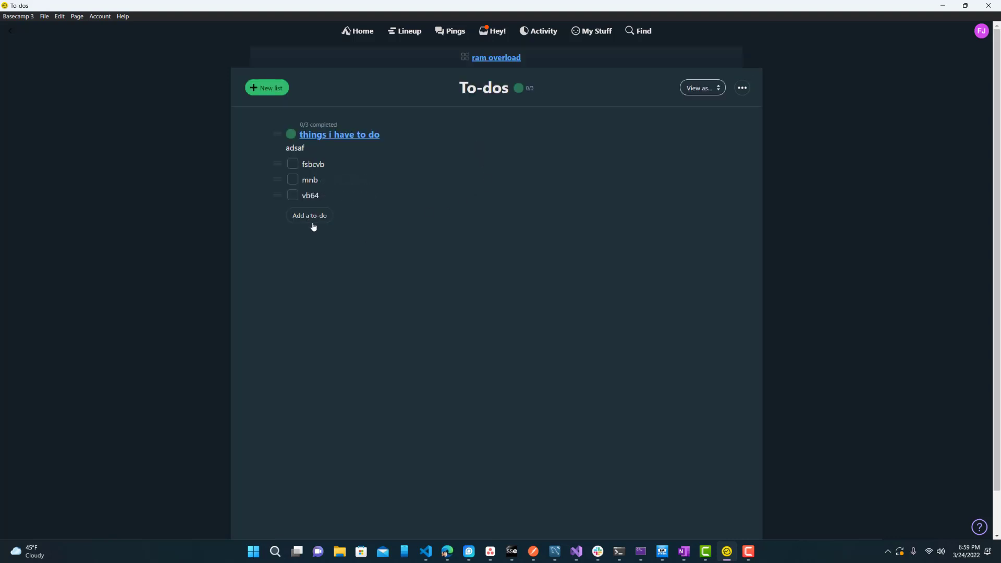
pyautogui.click(267, 88)
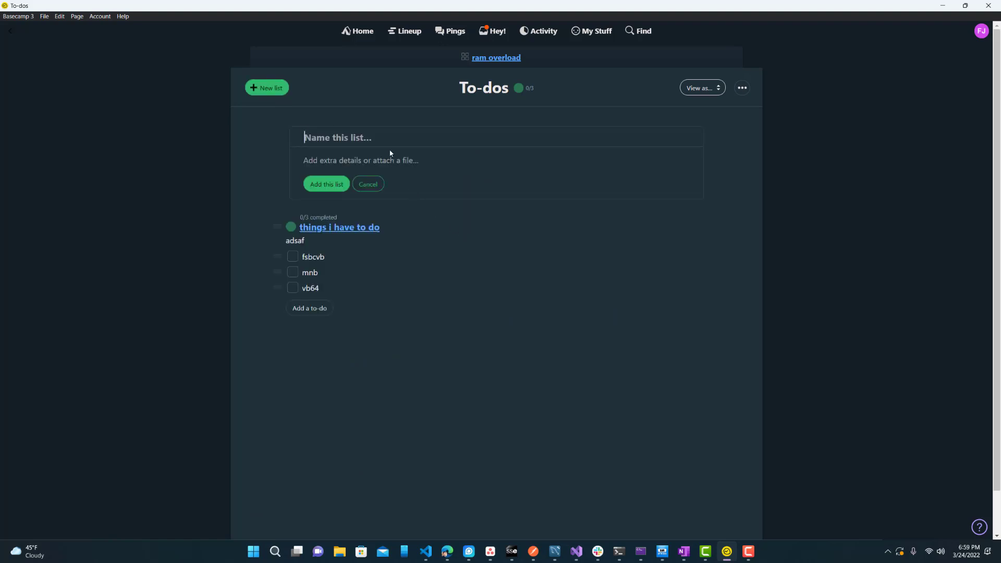
pyautogui.write('list 2')
pyautogui.click(325, 183)
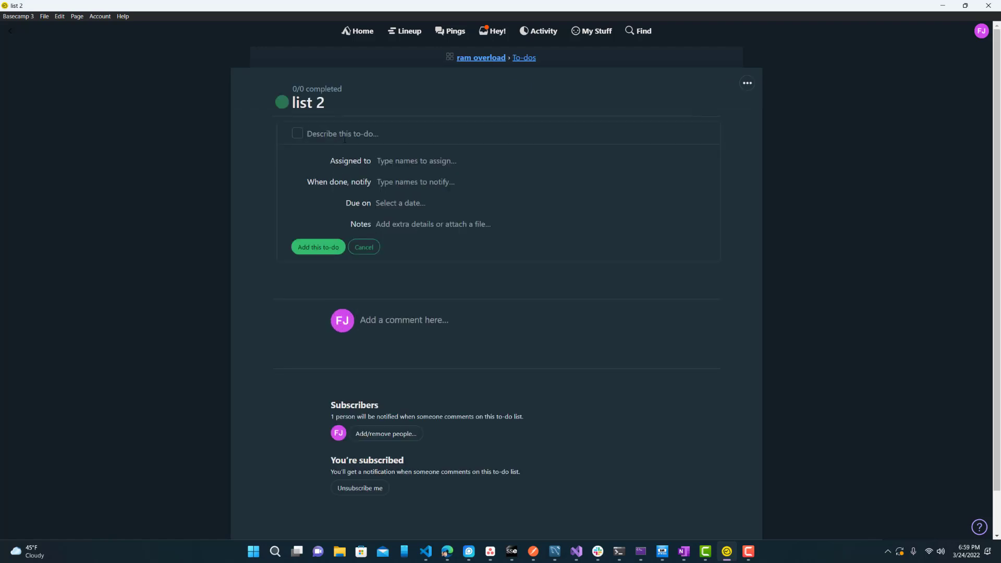
# Add the to-dos 1, 23 and 45 to list 2
pyautogui.write('1')
pyautogui.click(319, 248)
pyautogui.write('23')
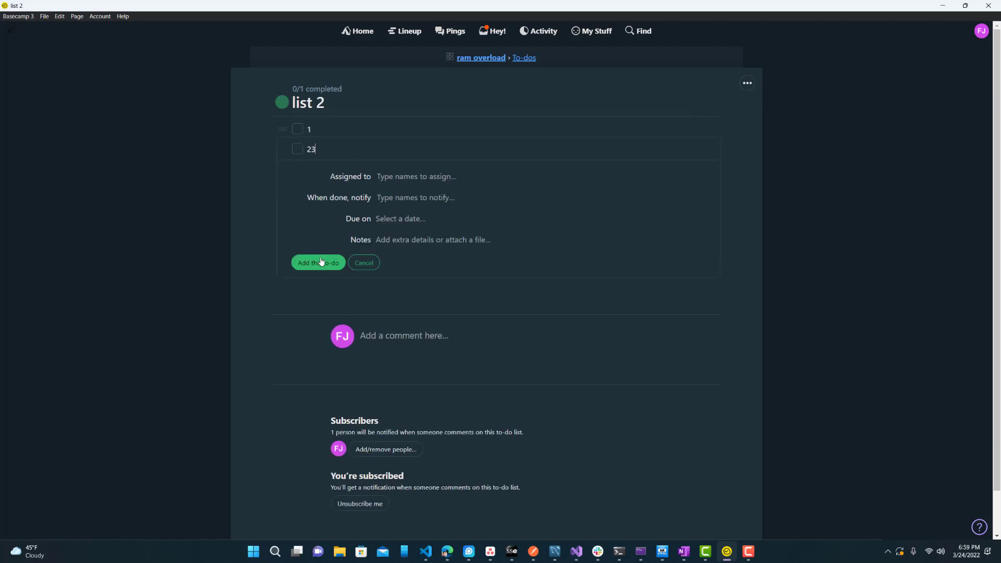
pyautogui.click(321, 262)
pyautogui.write('45')
pyautogui.click(321, 277)
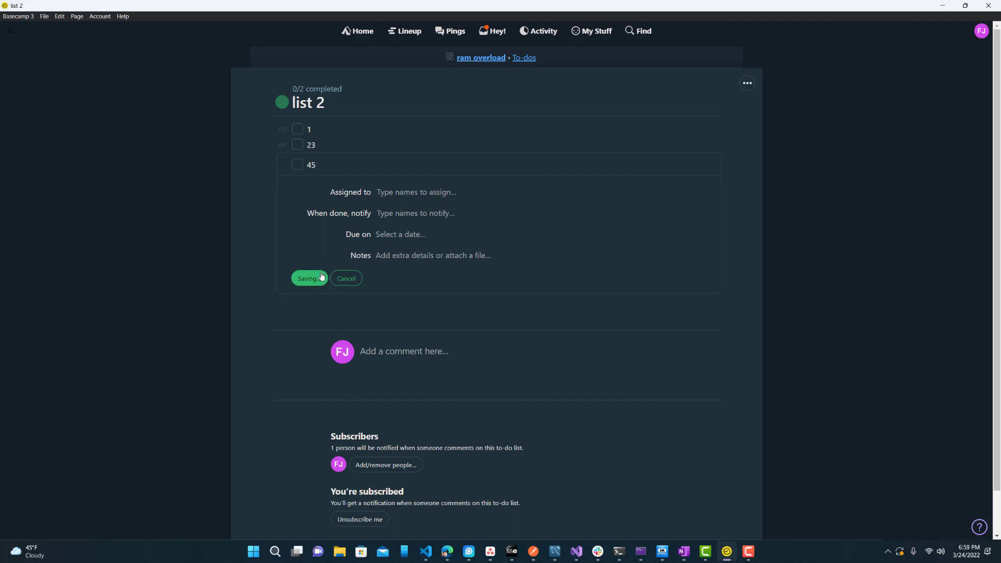
# Try reordering list 2 in the to-dos overview, then return to the ram overload page
pyautogui.click(524, 58)
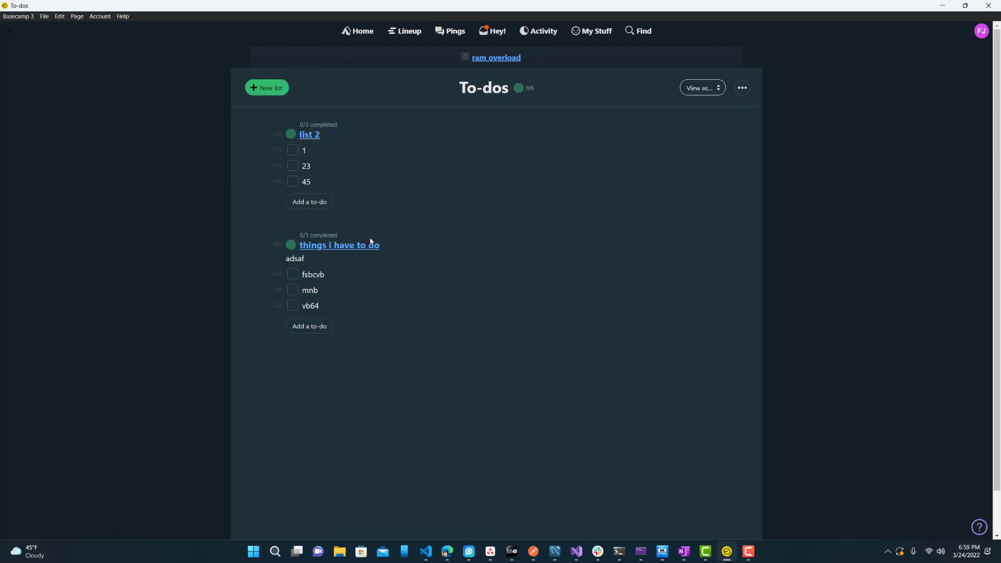
pyautogui.moveTo(334, 128); pyautogui.dragTo(370, 99)
pyautogui.click(307, 57)
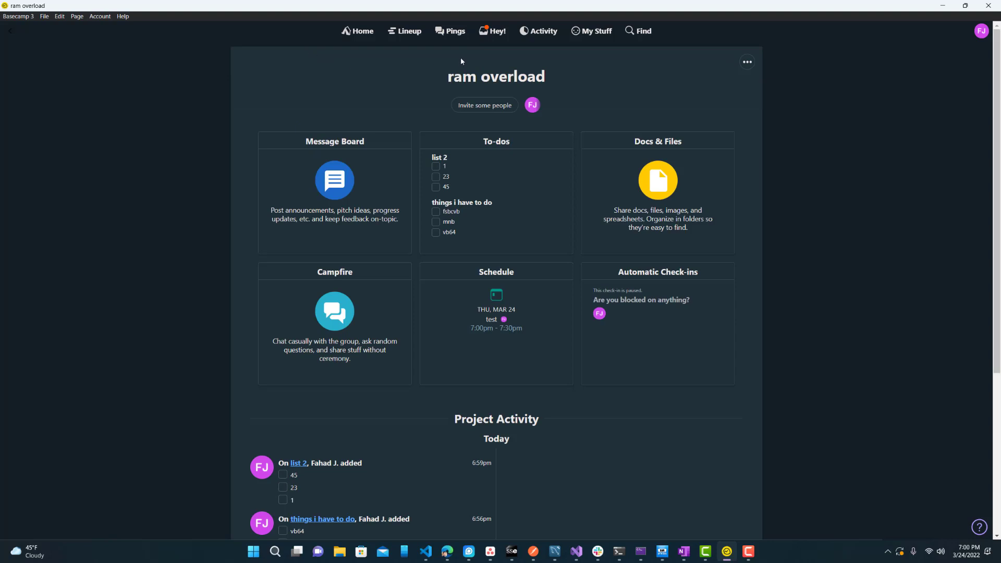
pyautogui.click(454, 33)
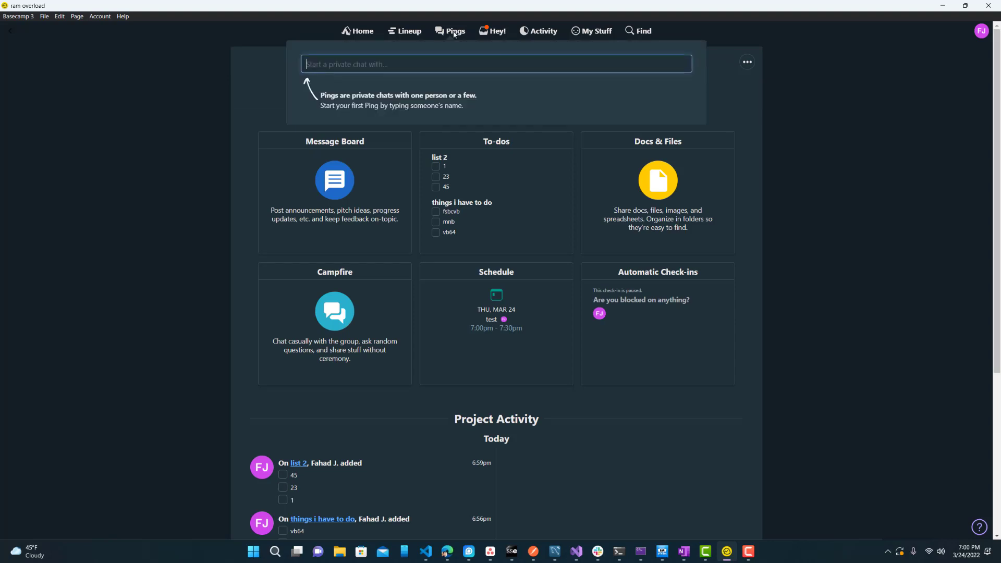
pyautogui.click(547, 42)
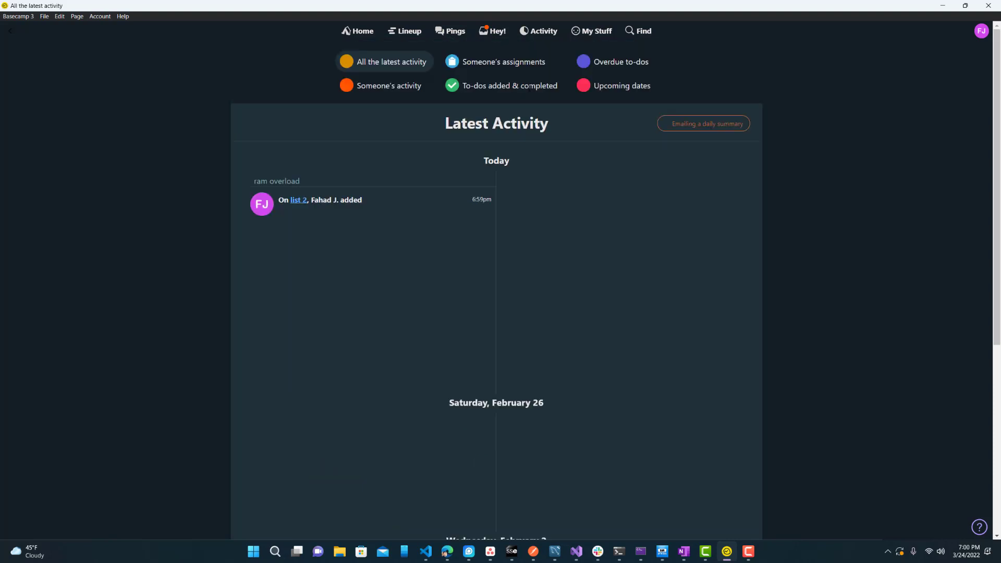
pyautogui.click(488, 62)
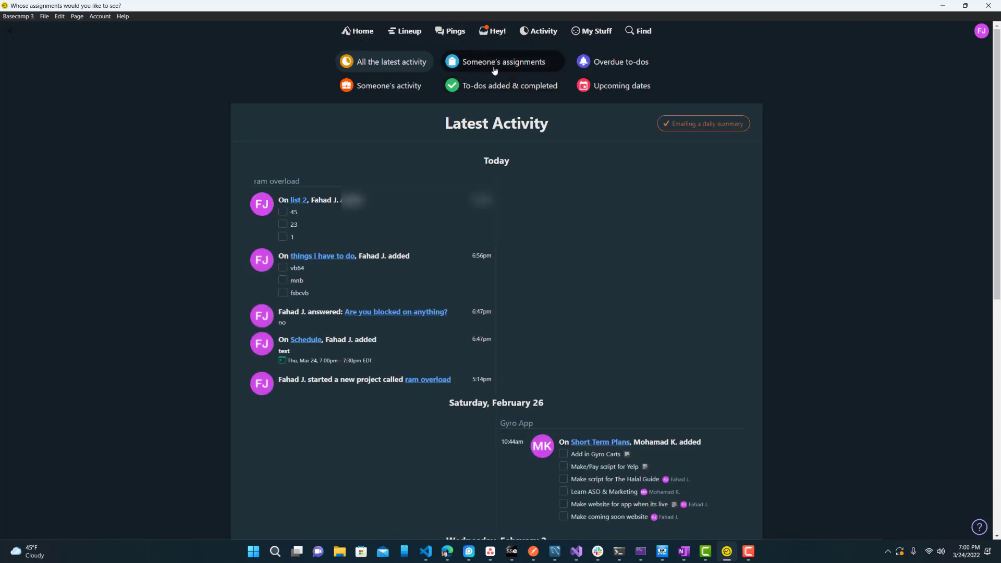
pyautogui.click(581, 32)
pyautogui.click(440, 33)
pyautogui.click(412, 31)
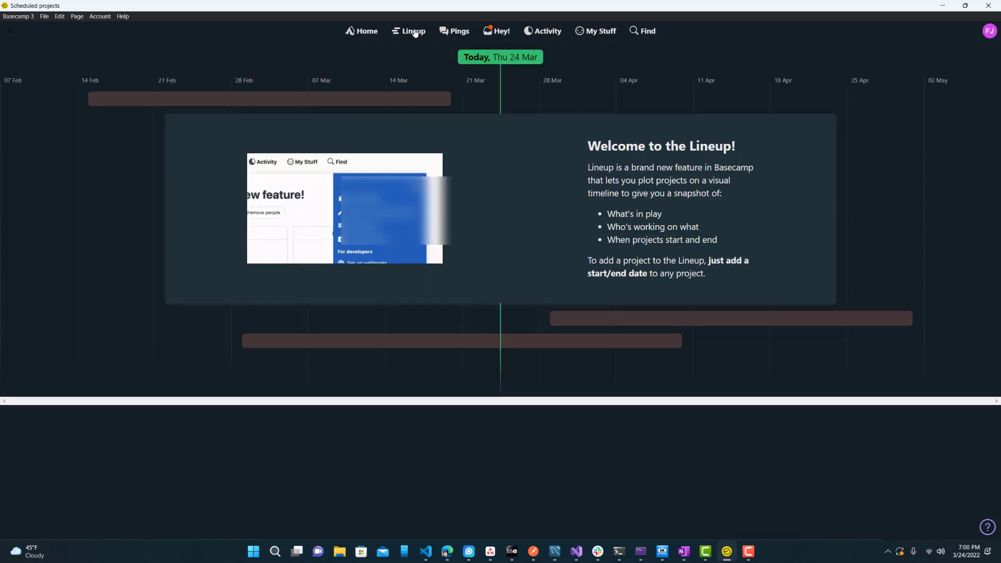
pyautogui.click(377, 32)
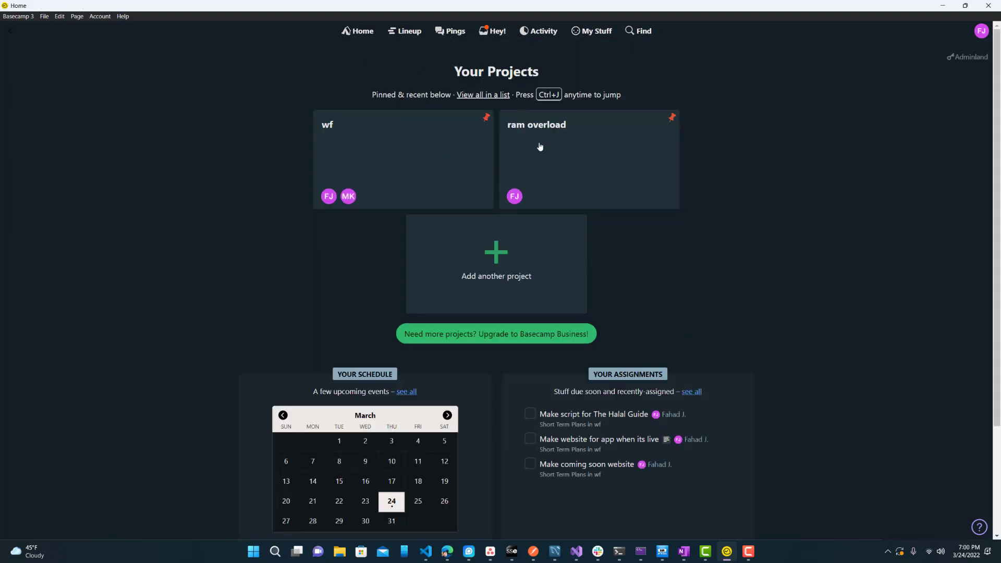
pyautogui.click(594, 157)
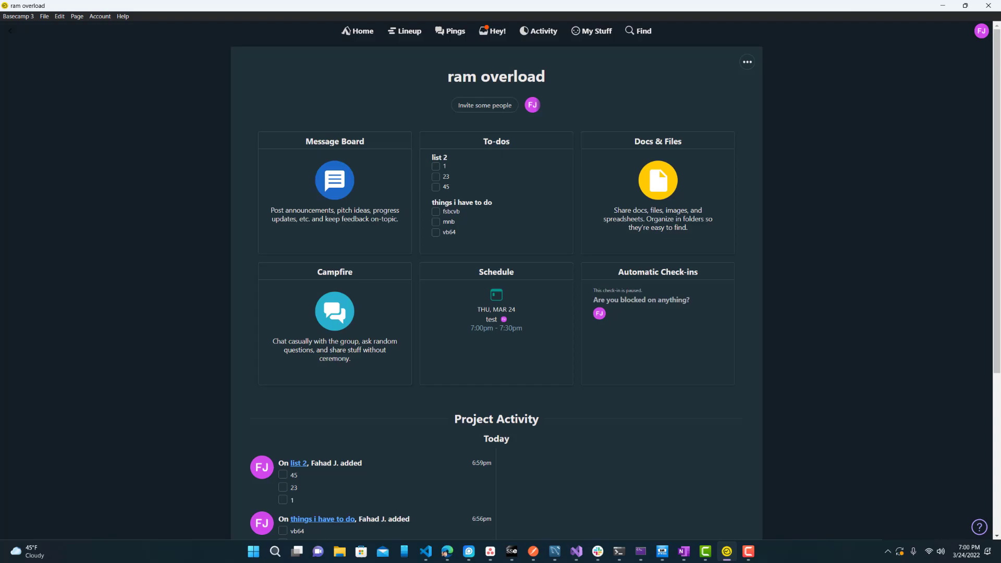
# Switch to the Asana desktop app and bring its Home page with My Priorities into focus
pyautogui.hotkey('alt', 'Tab')
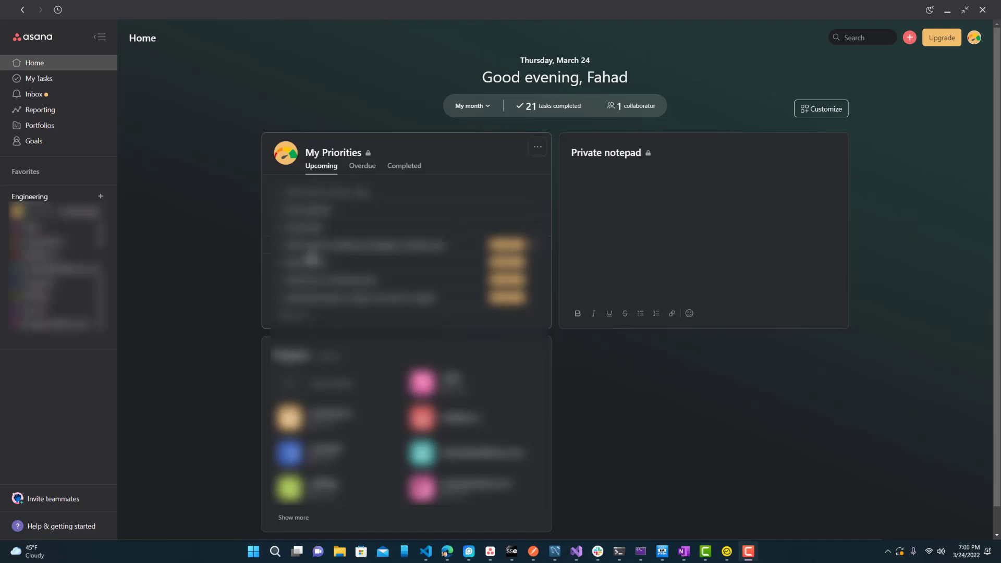
pyautogui.click(637, 173)
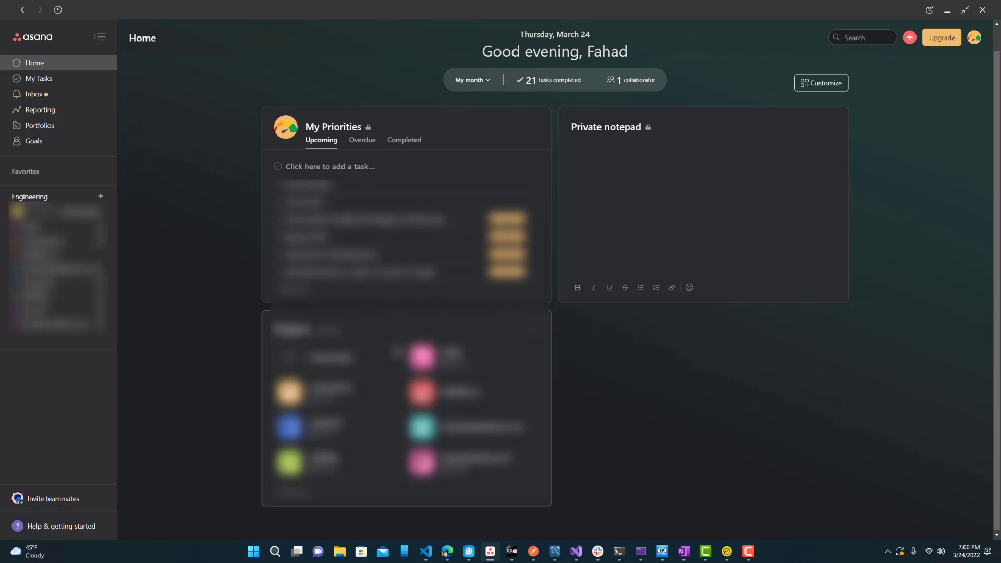
pyautogui.scroll(-1, 397, 351)
pyautogui.scroll(1, 394, 347)
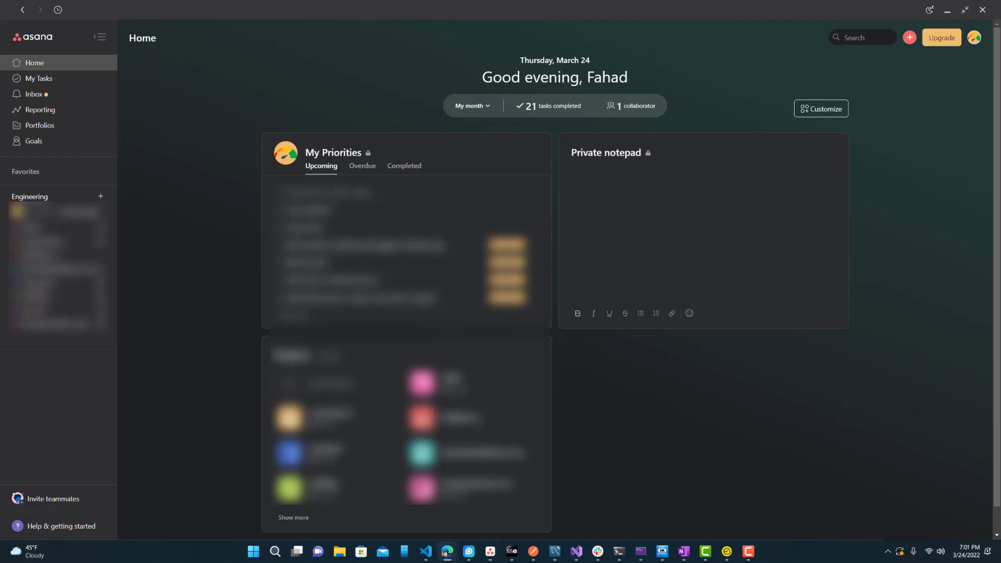
# Bring up asana.com/pricing in Edge and highlight the Premium plan's $10.99 price
pyautogui.click(447, 551)
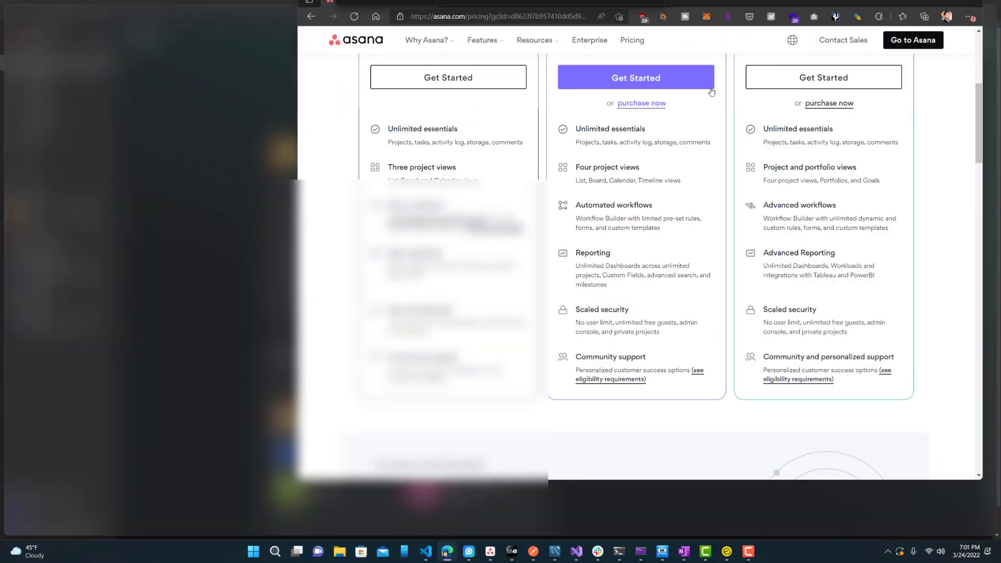
pyautogui.scroll(3, 611, 183)
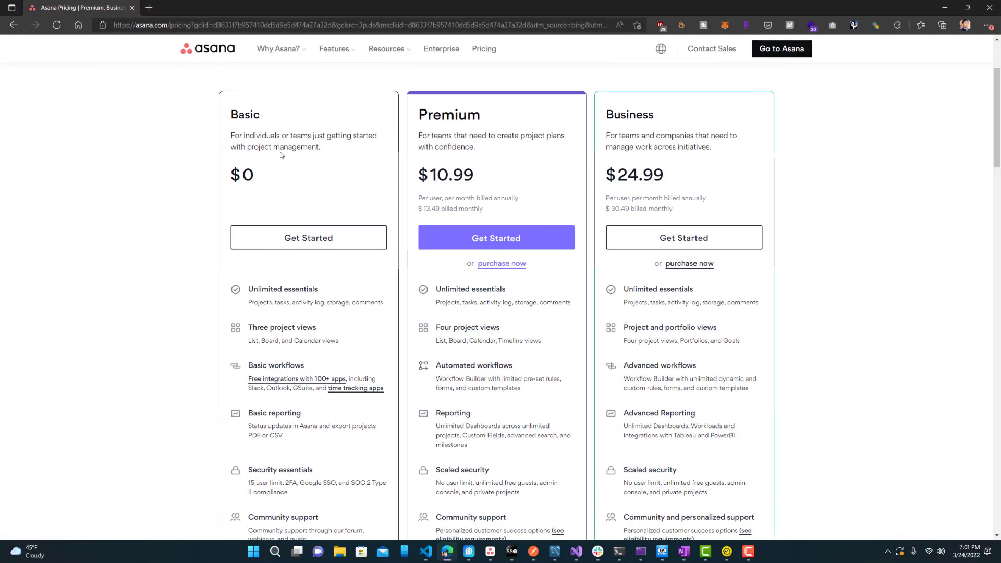
pyautogui.moveTo(429, 177); pyautogui.dragTo(469, 184)
pyautogui.click(458, 209)
pyautogui.click(455, 190)
pyautogui.scroll(-1, 449, 180)
pyautogui.scroll(1, 445, 174)
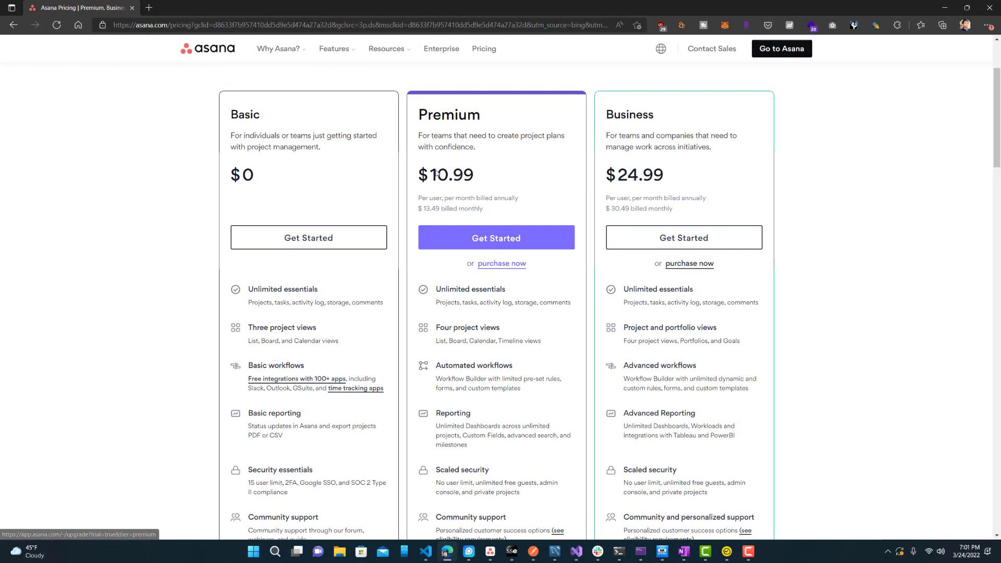
pyautogui.scroll(-3, 407, 206)
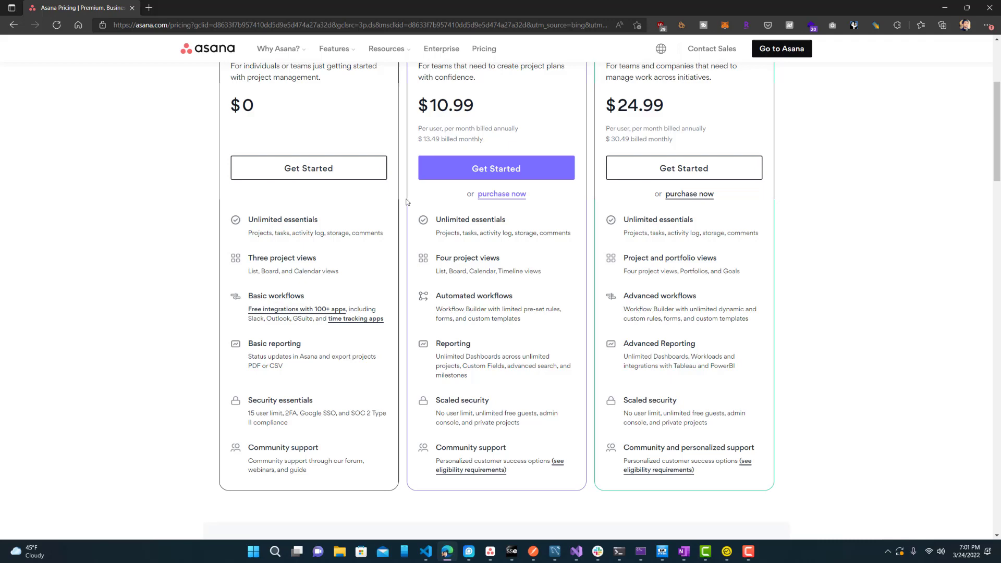
pyautogui.scroll(3, 277, 154)
pyautogui.scroll(-3, 260, 145)
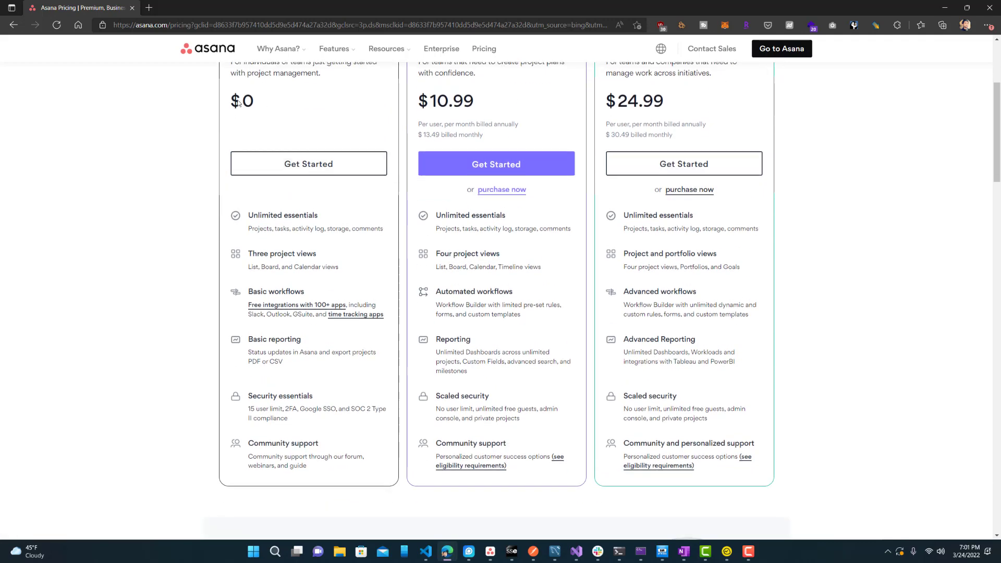
pyautogui.scroll(3, 274, 209)
pyautogui.scroll(-3, 276, 215)
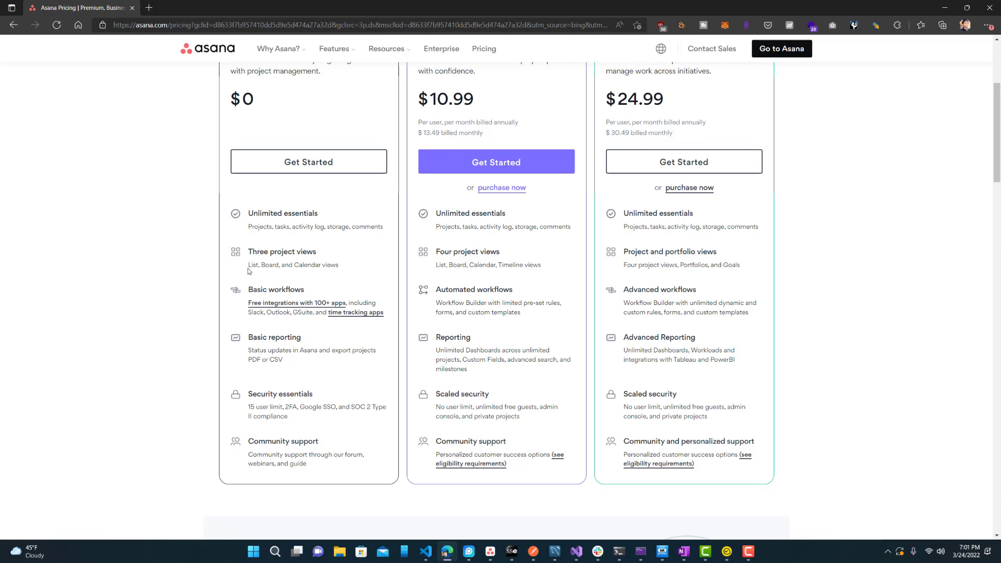
# Highlight the Basic plan's project views line and its 15 user limit
pyautogui.moveTo(248, 266); pyautogui.dragTo(313, 268)
pyautogui.click(321, 278)
pyautogui.scroll(-2, 318, 280)
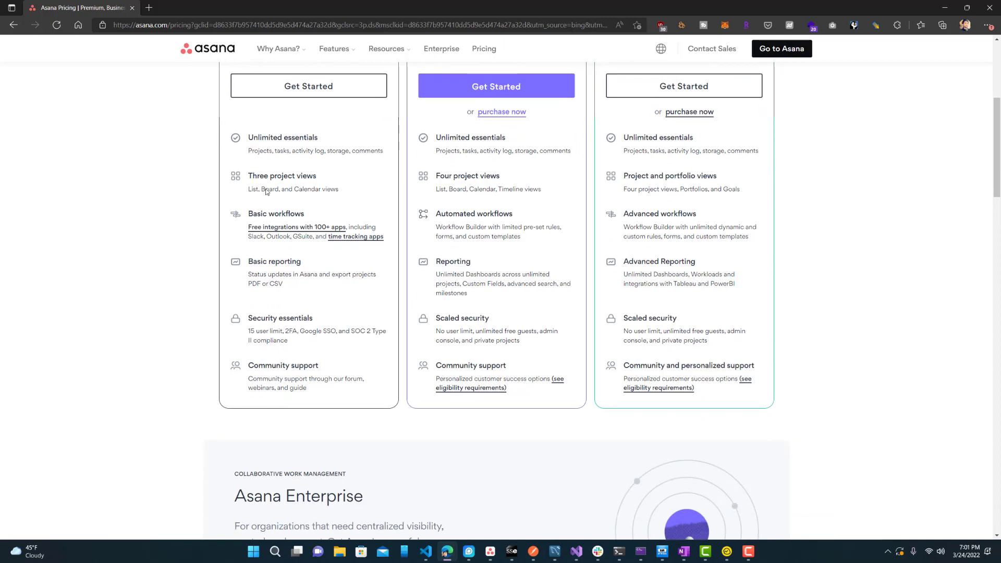
pyautogui.scroll(2, 266, 191)
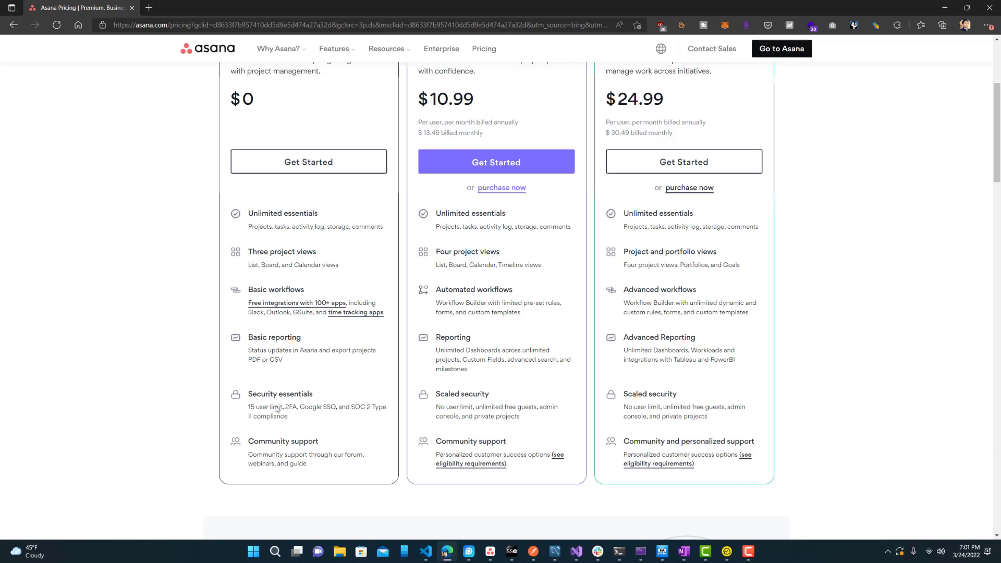
pyautogui.moveTo(250, 409); pyautogui.dragTo(283, 414)
pyautogui.click(297, 415)
pyautogui.scroll(1, 326, 321)
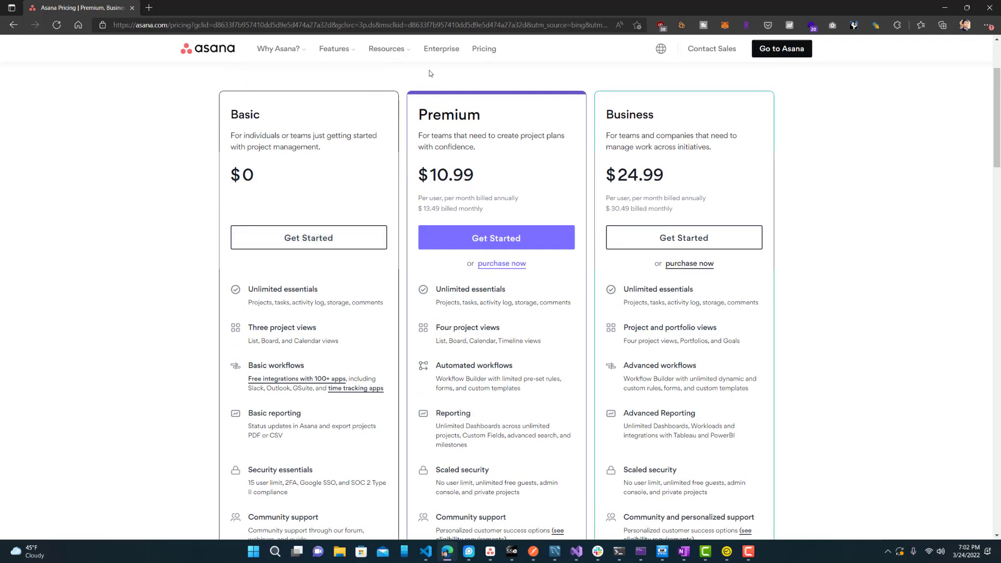
# Open the TODO project and preview board, timeline, list and calendar default views without creating a project
pyautogui.click(946, 9)
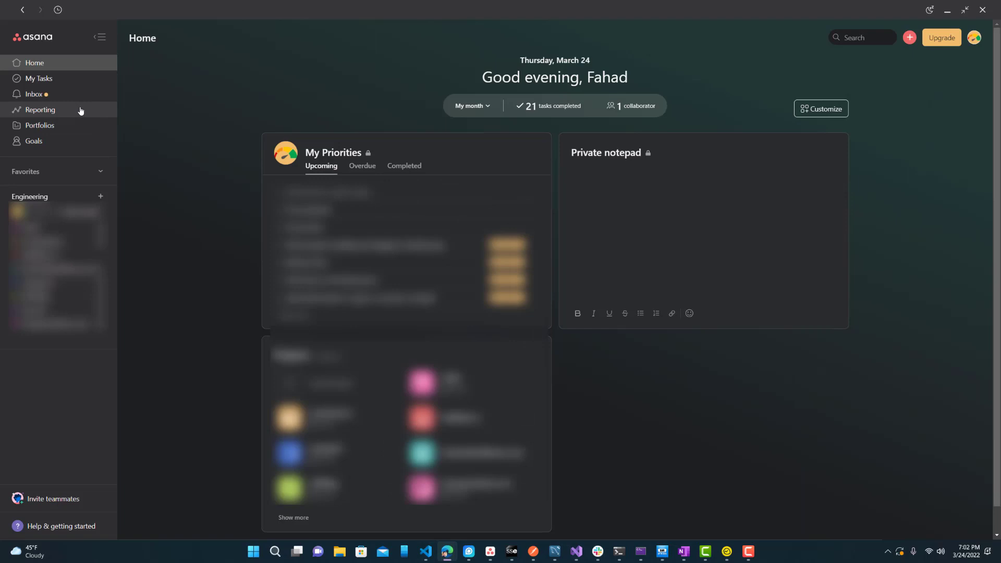
pyautogui.click(100, 228)
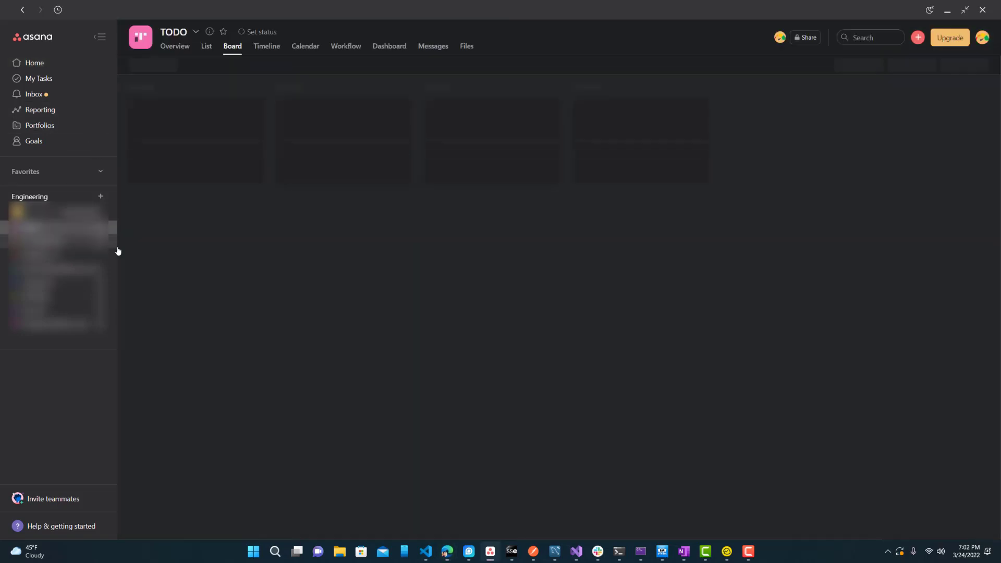
pyautogui.click(101, 197)
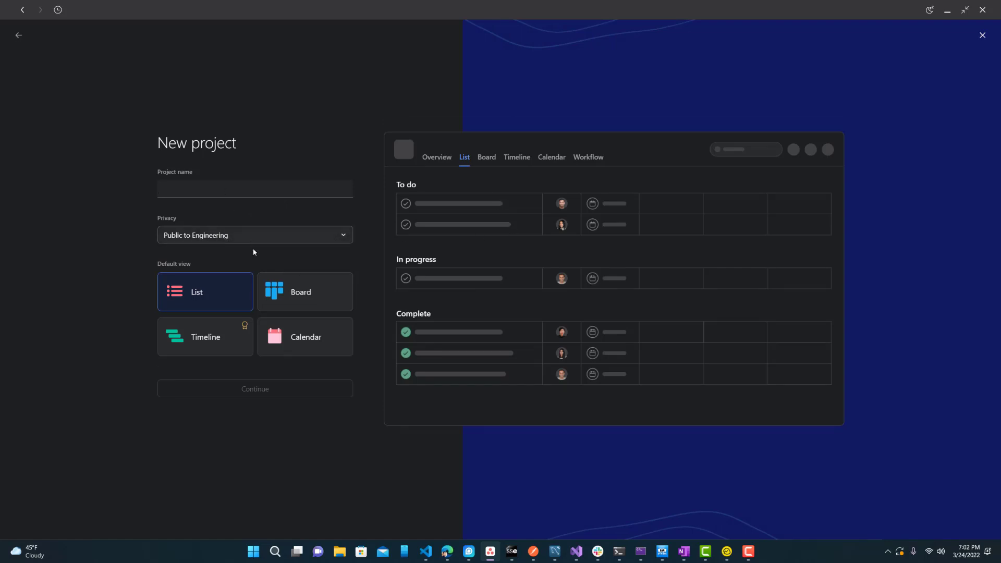
pyautogui.click(289, 293)
pyautogui.click(218, 343)
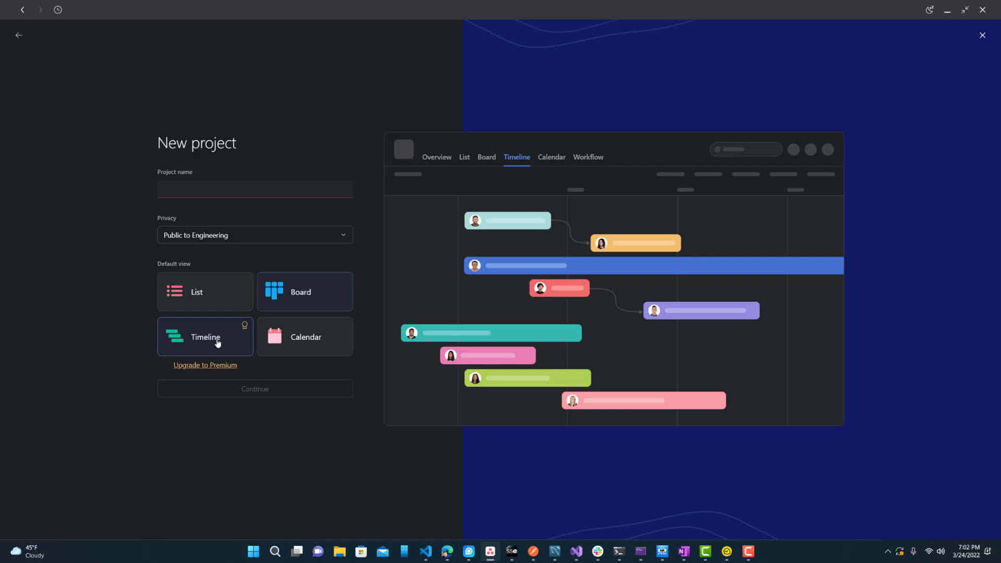
pyautogui.click(209, 297)
pyautogui.click(289, 290)
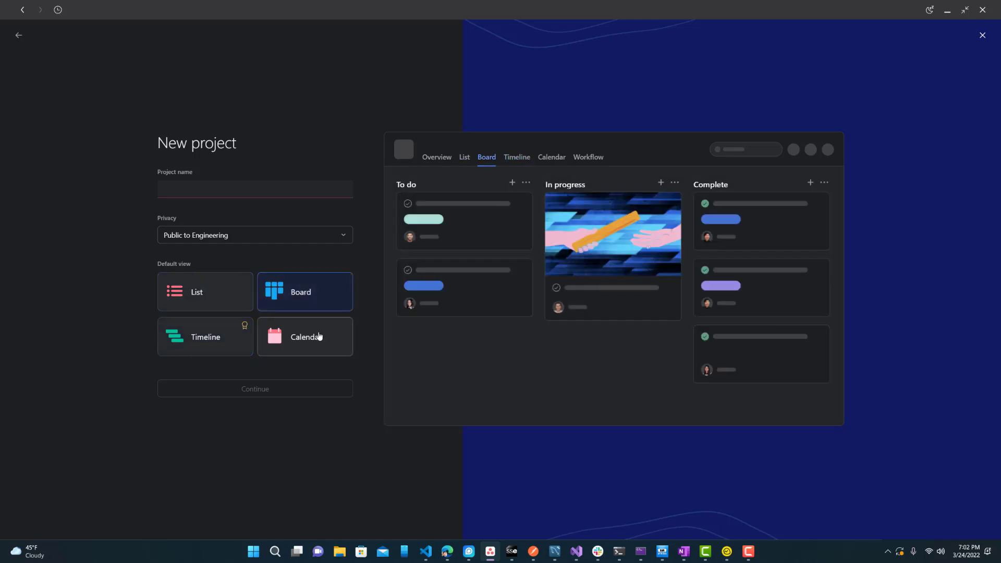
pyautogui.click(319, 340)
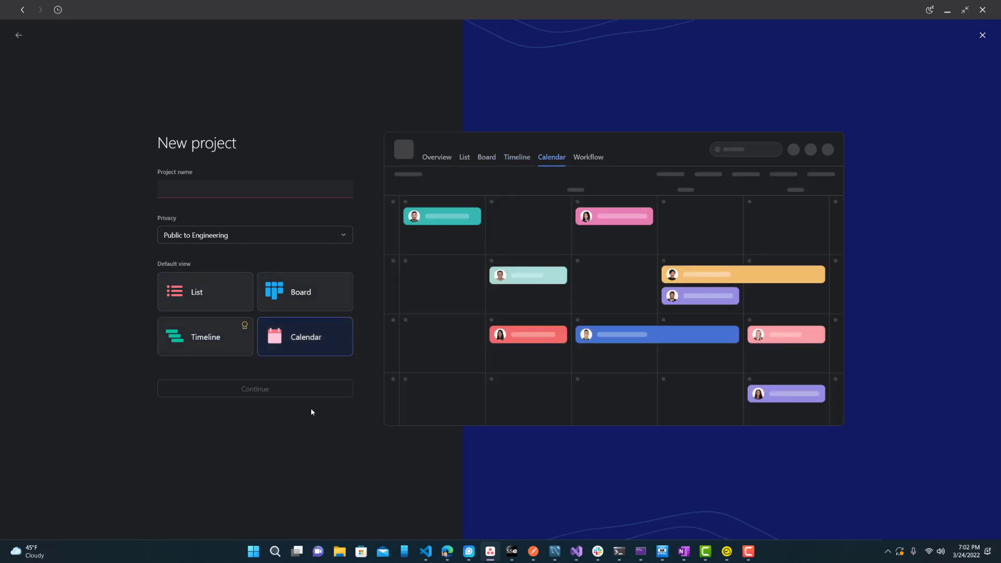
pyautogui.click(209, 292)
pyautogui.click(303, 294)
pyautogui.click(291, 340)
pyautogui.click(19, 37)
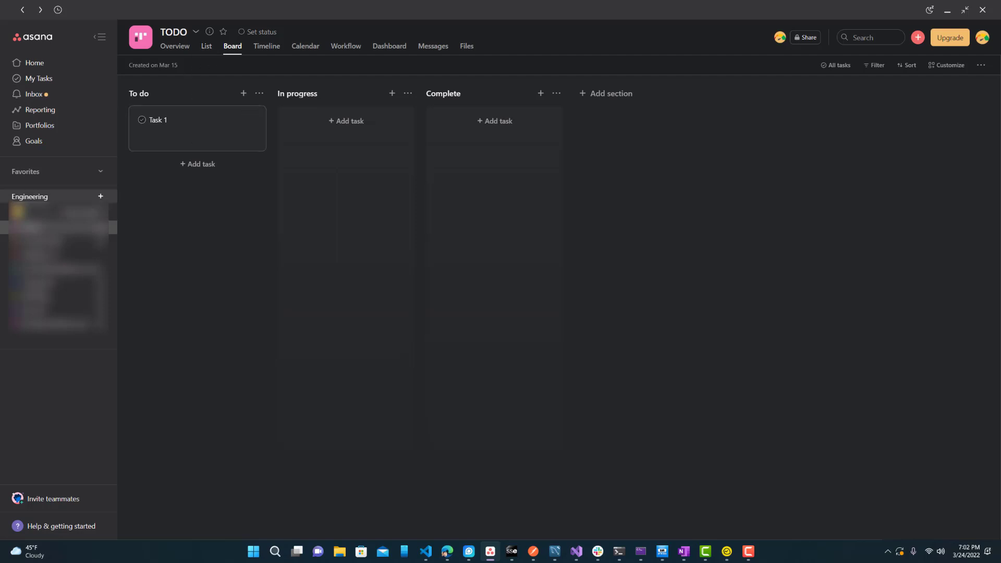
# Cycle TODO through list, board, timeline and calendar views, ending on the list view
pyautogui.click(208, 47)
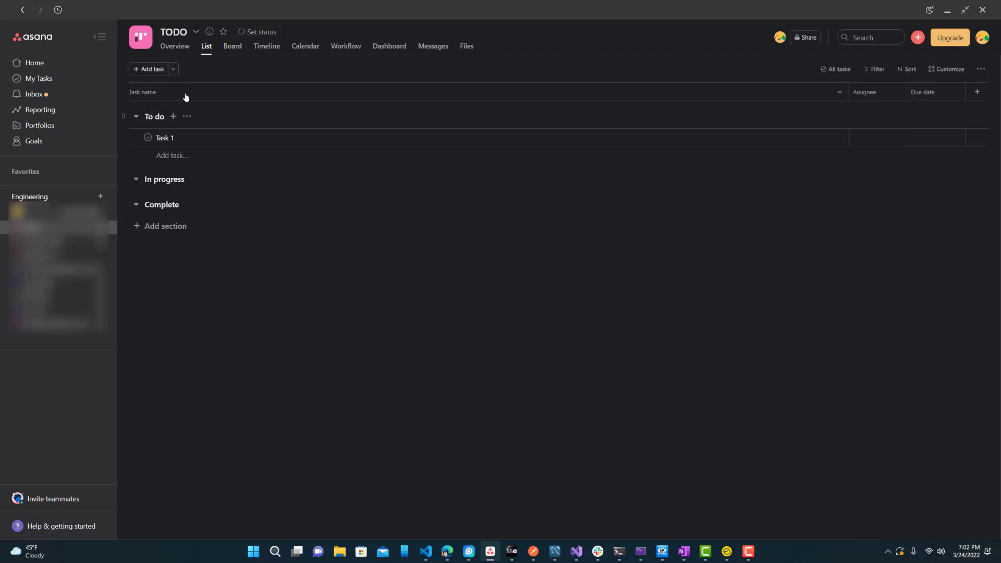
pyautogui.click(233, 47)
pyautogui.click(271, 46)
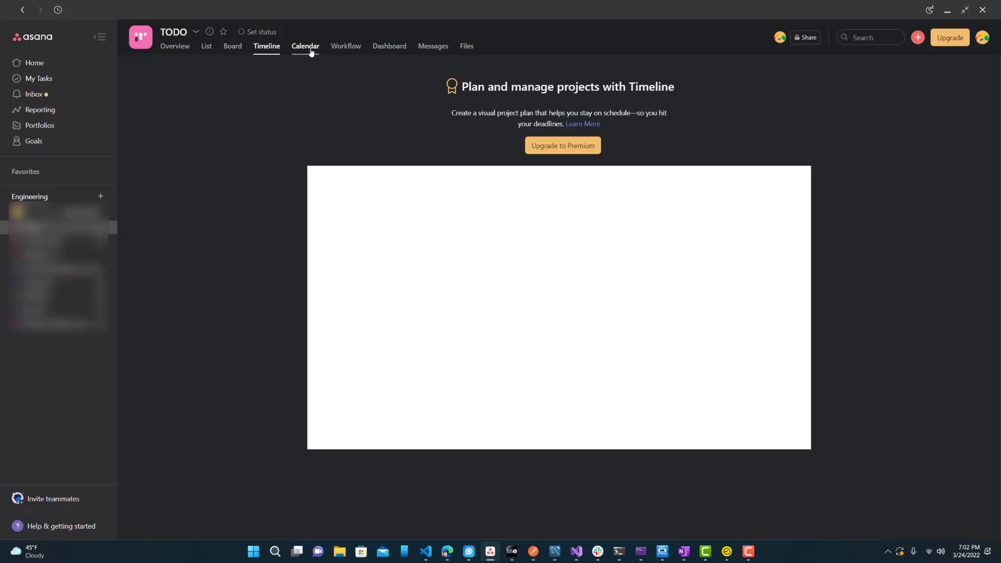
pyautogui.click(307, 46)
pyautogui.click(208, 47)
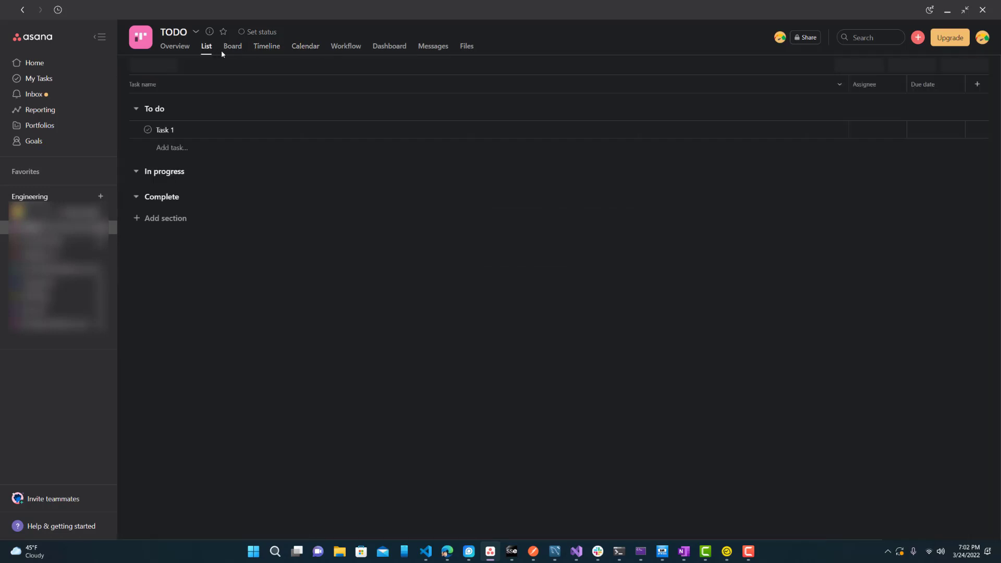
pyautogui.click(232, 47)
pyautogui.click(207, 46)
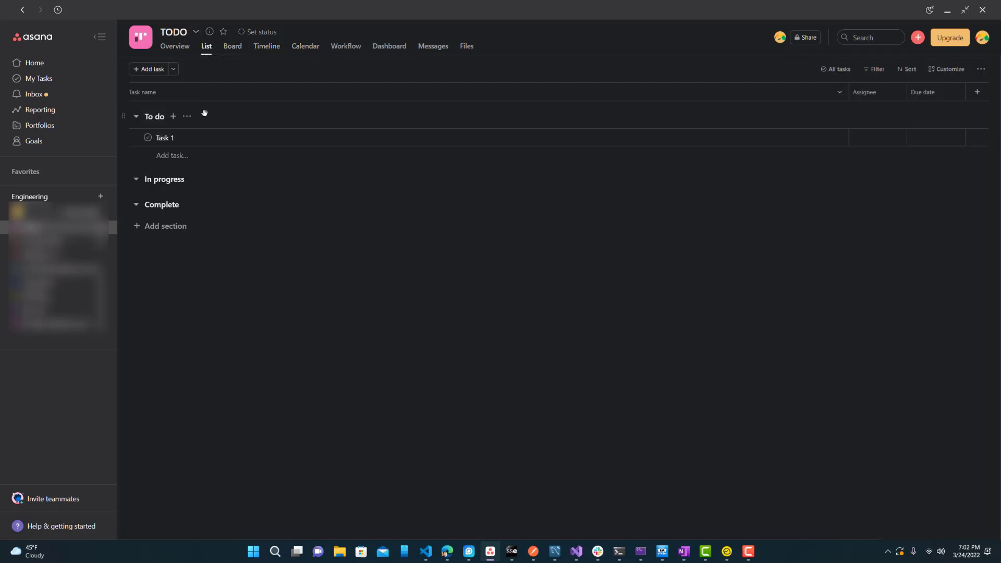
# Add a task named 'task 2' below Task 1 under To do and open Customize
pyautogui.tripleClick(166, 138)
pyautogui.click(183, 155)
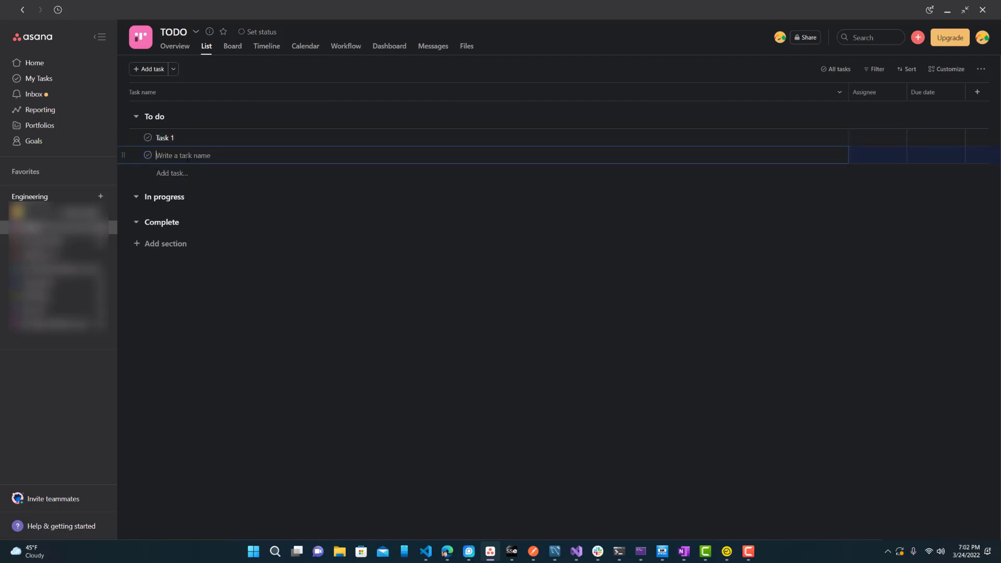
pyautogui.write('task 2')
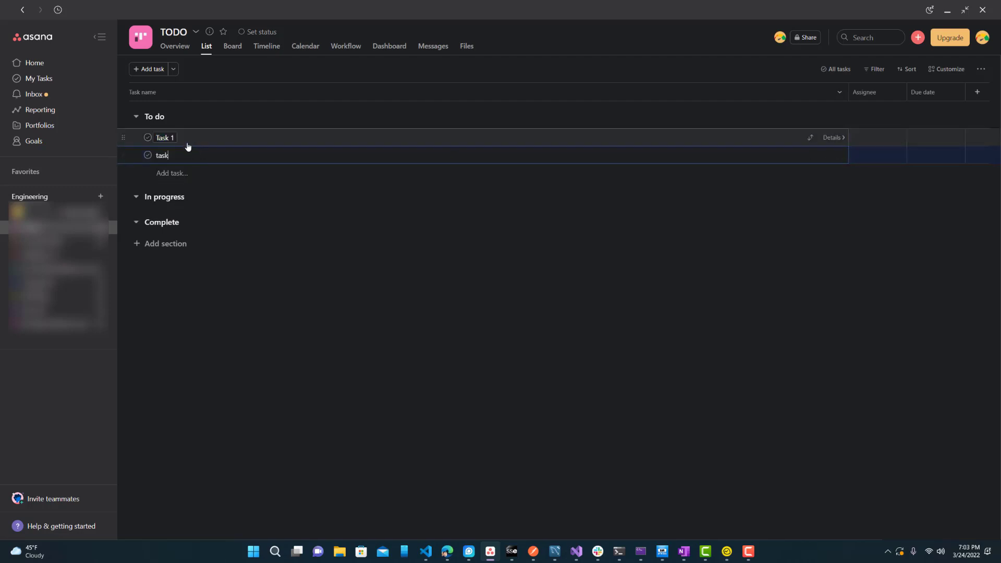
pyautogui.click(278, 275)
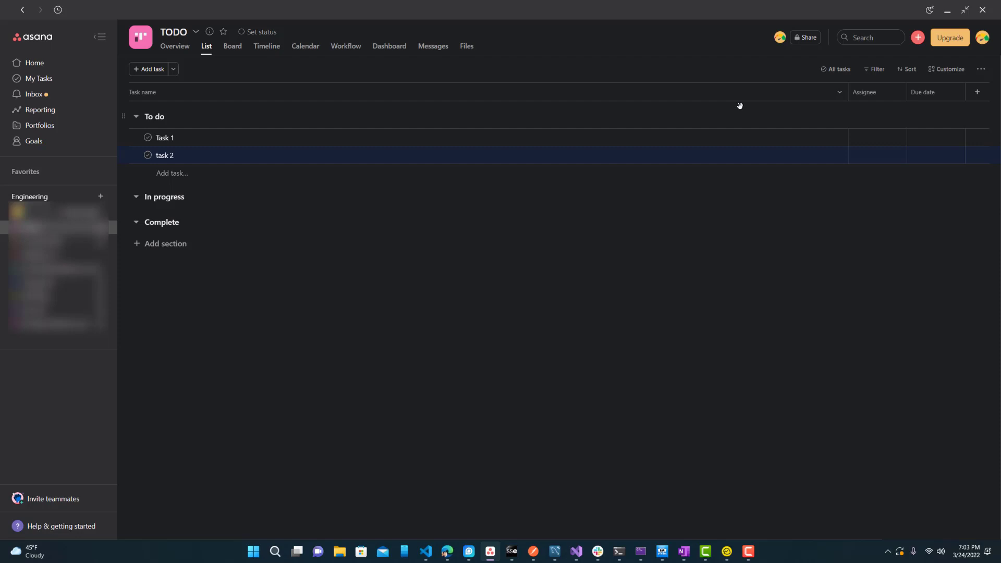
pyautogui.click(947, 69)
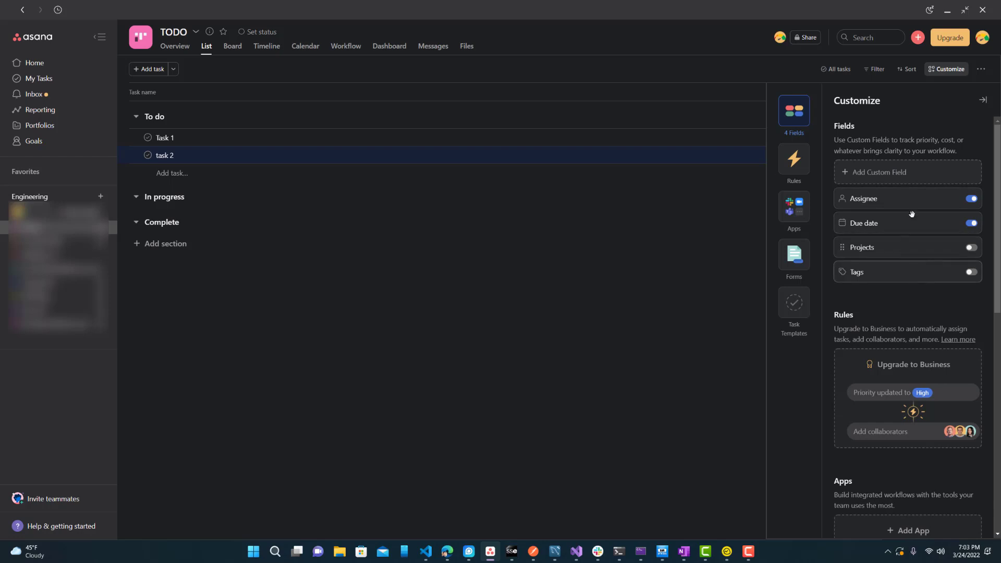
# Try adding a custom field, decline the priority field offer, and close the Customize panel
pyautogui.click(873, 177)
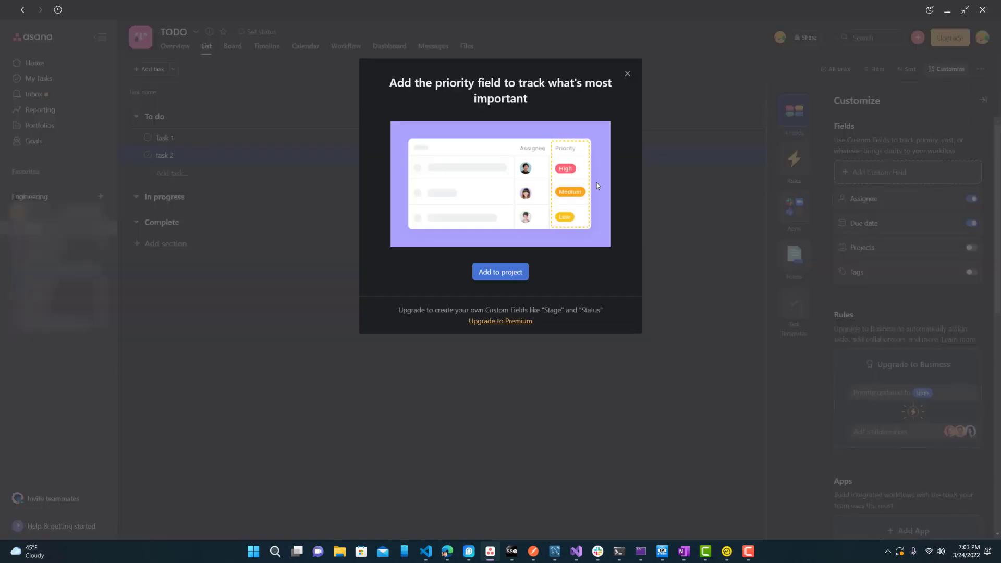
pyautogui.click(782, 165)
pyautogui.scroll(-3, 870, 274)
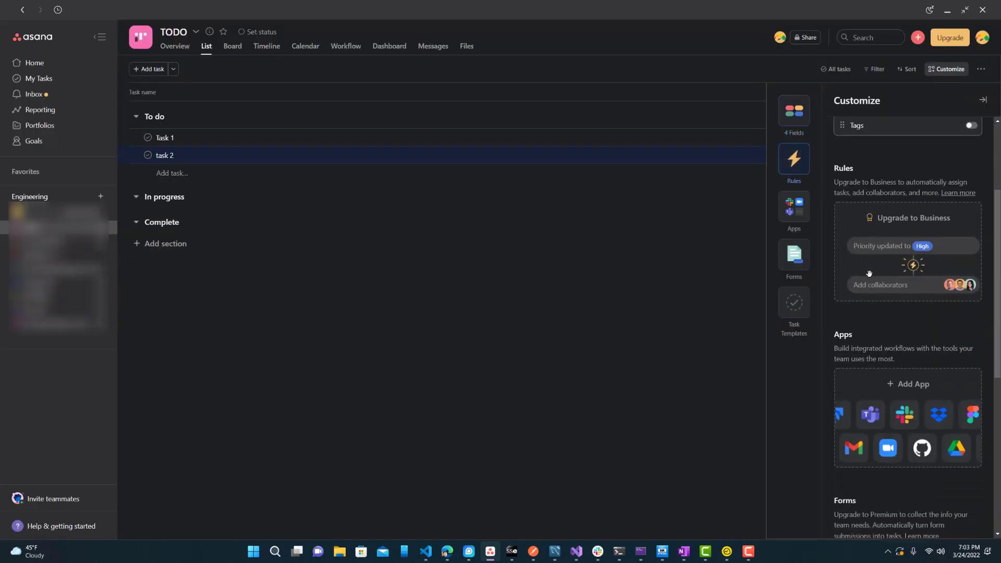
pyautogui.scroll(-6, 869, 274)
pyautogui.scroll(6, 867, 276)
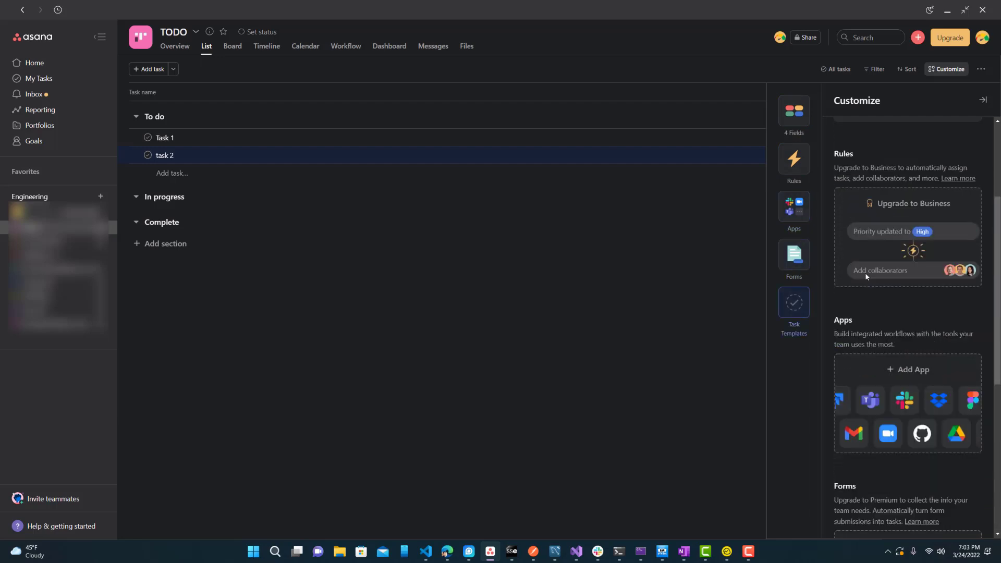
pyautogui.scroll(3, 866, 276)
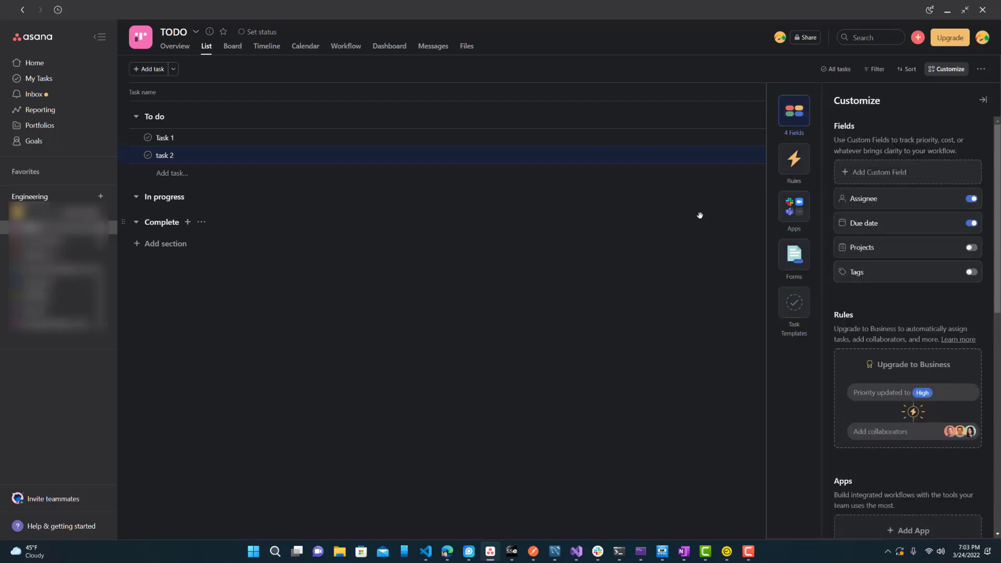
pyautogui.click(695, 262)
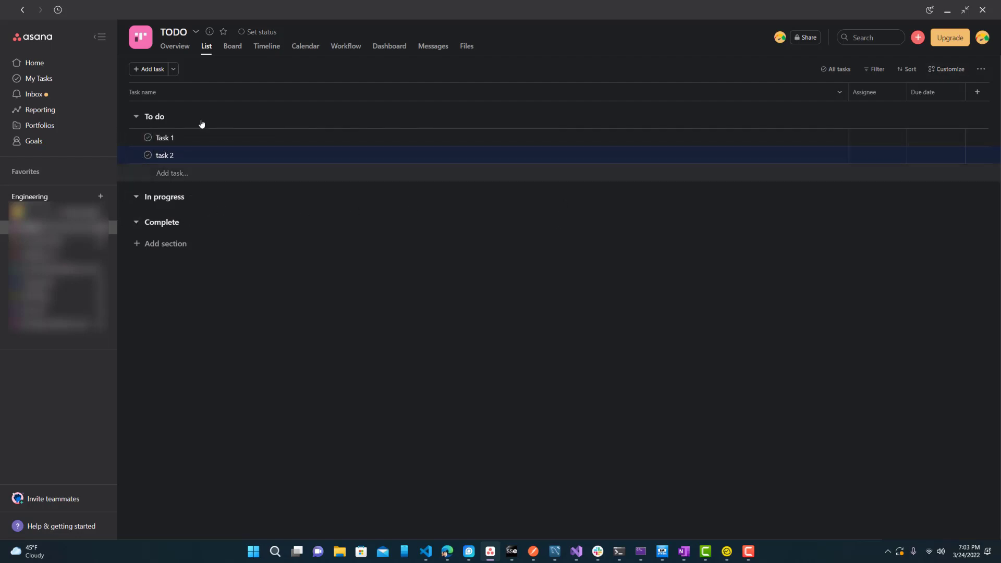
pyautogui.click(233, 47)
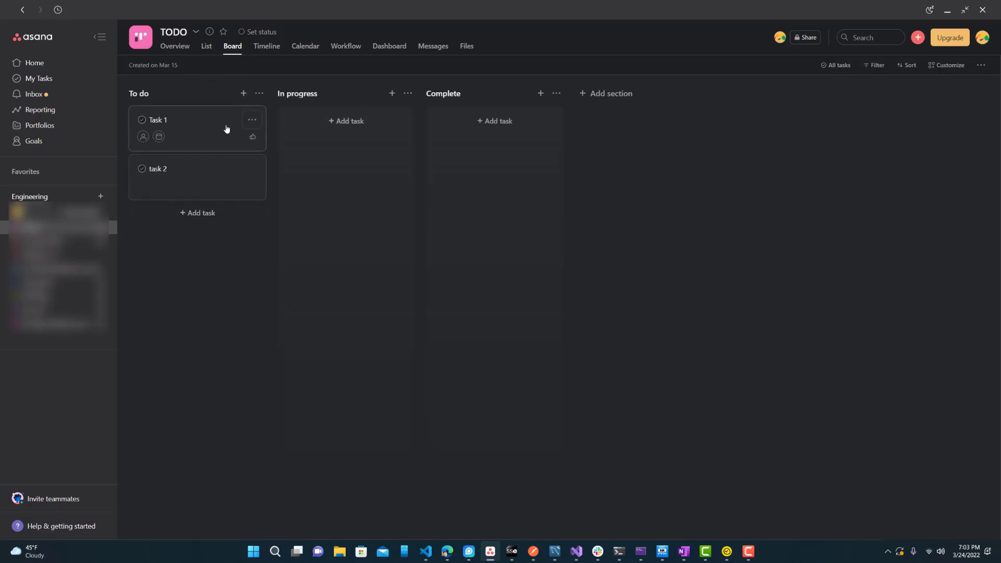
pyautogui.moveTo(227, 129); pyautogui.dragTo(438, 120)
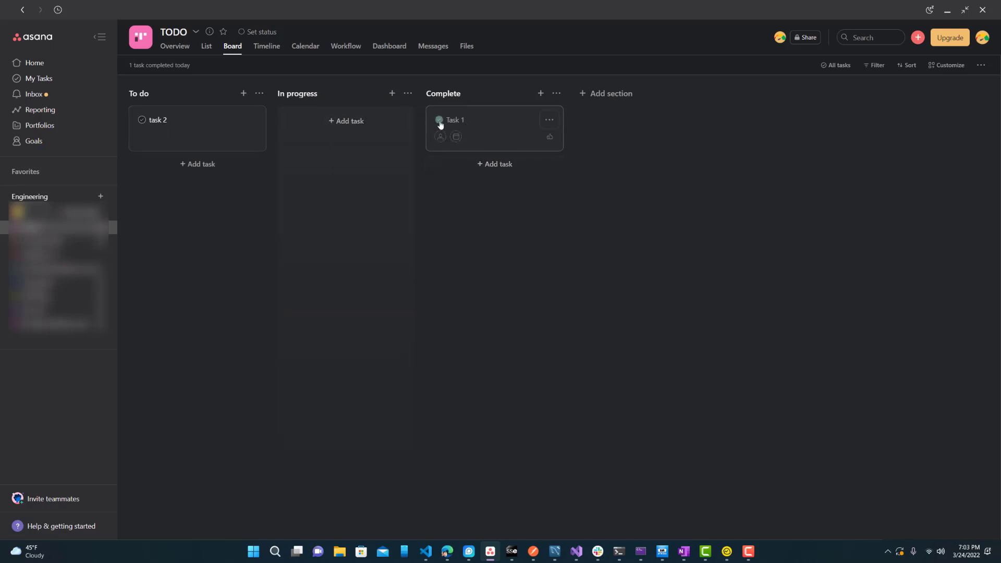
pyautogui.moveTo(481, 137); pyautogui.dragTo(302, 141)
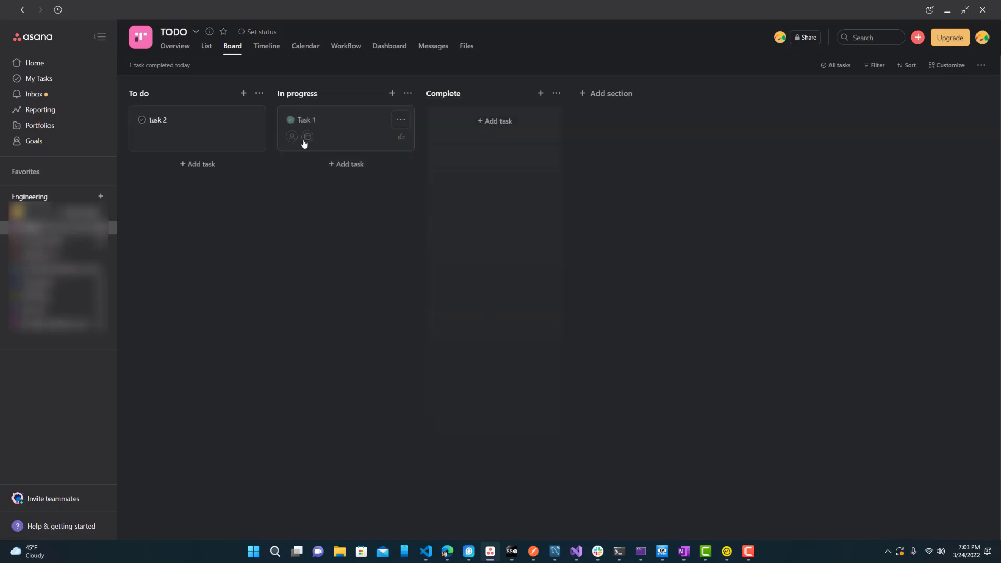
pyautogui.click(291, 121)
pyautogui.moveTo(317, 139); pyautogui.dragTo(161, 134)
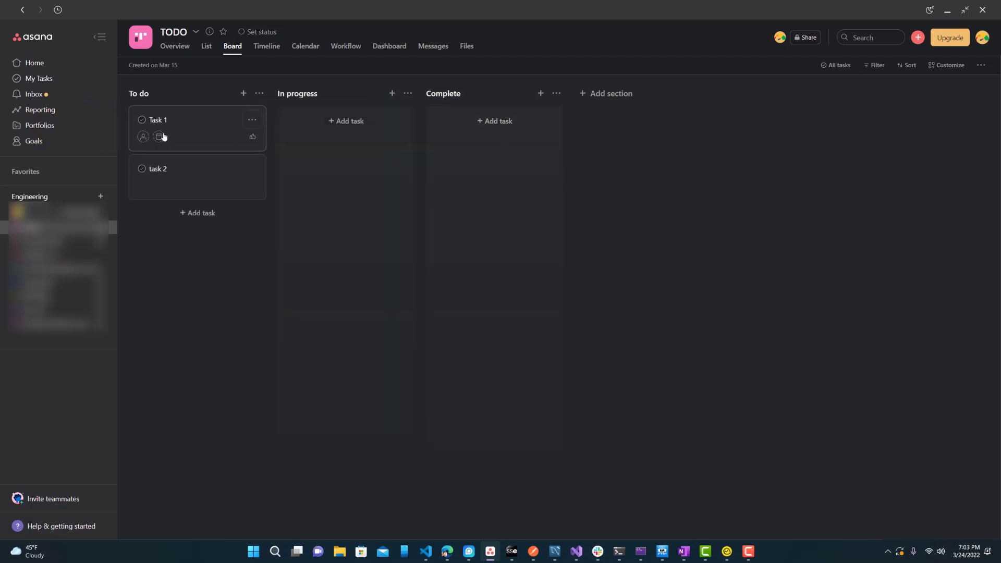
pyautogui.click(207, 47)
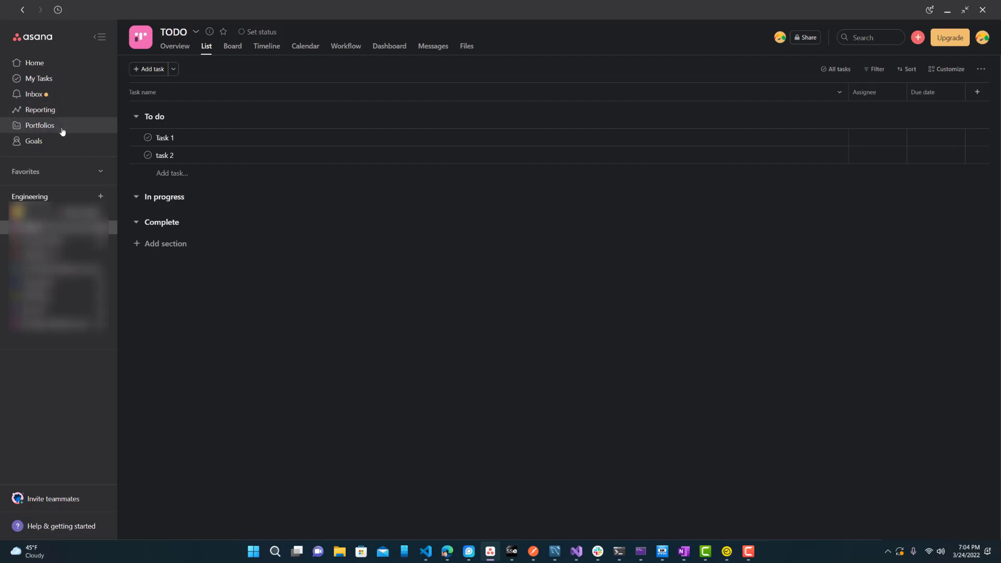
# Add a test task 'tesnrtxd' on March 24 in Calendar, check its details, then view the board
pyautogui.click(307, 46)
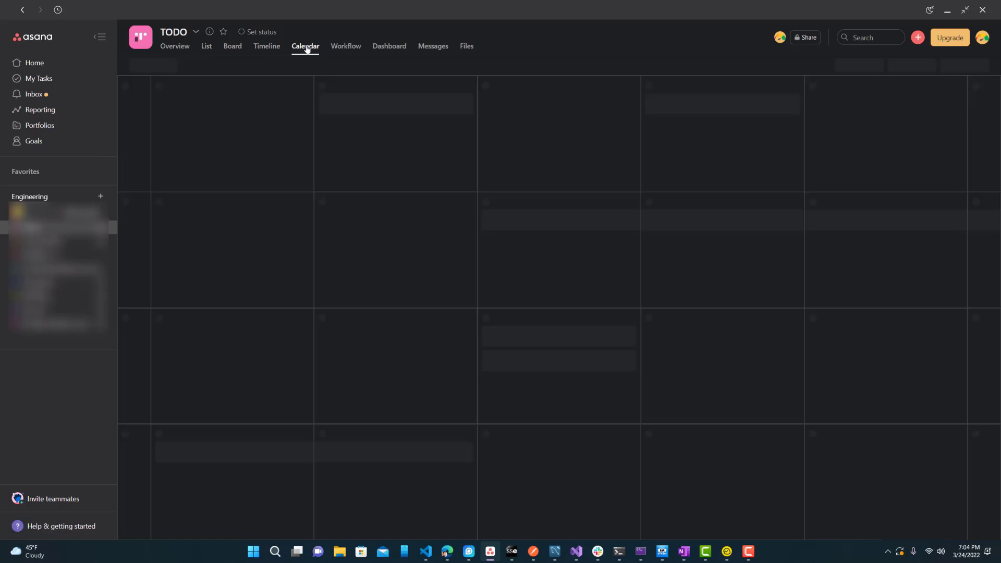
pyautogui.click(730, 197)
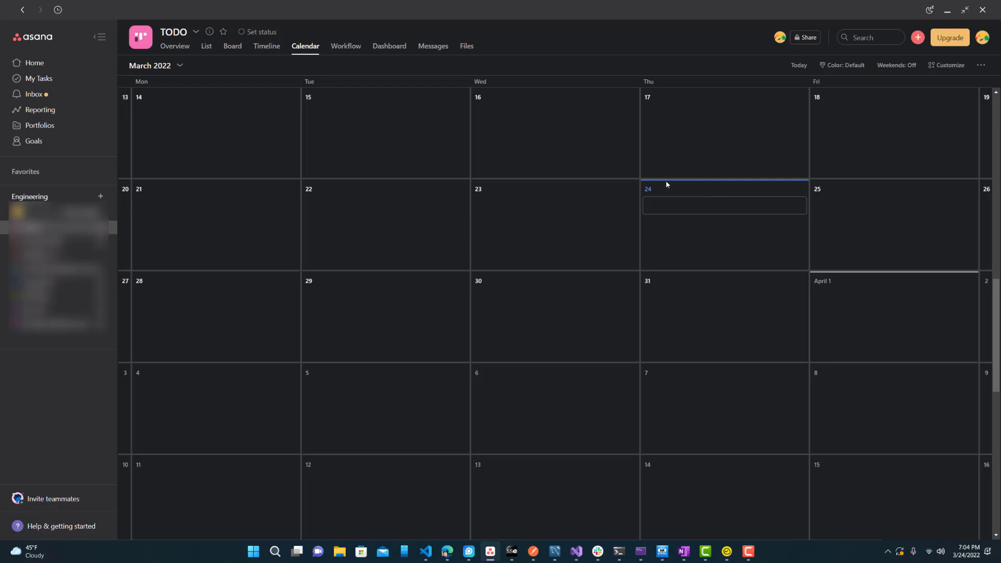
pyautogui.write('tesn')
pyautogui.write('rtxd')
pyautogui.press('Return')
pyautogui.click(684, 207)
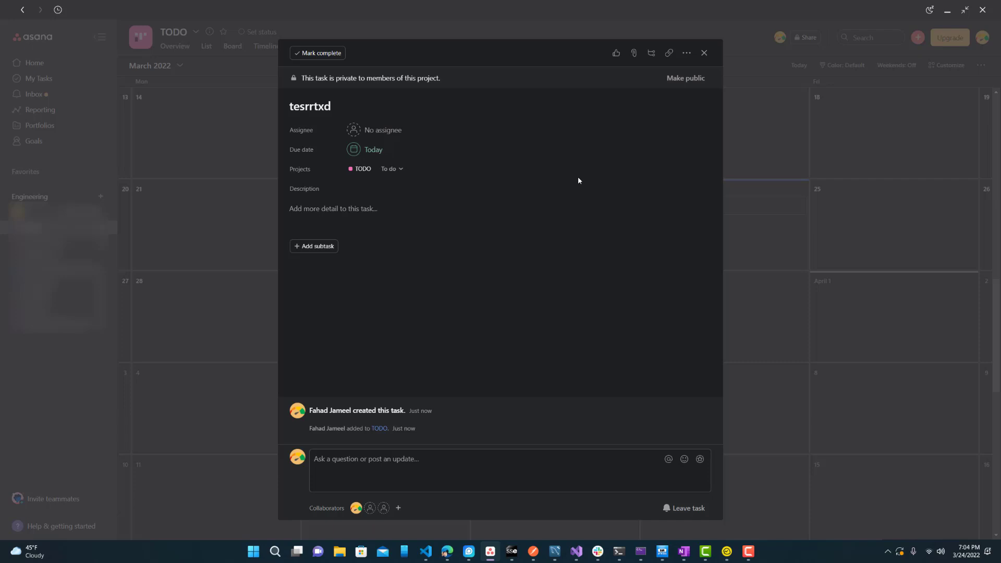
pyautogui.click(750, 191)
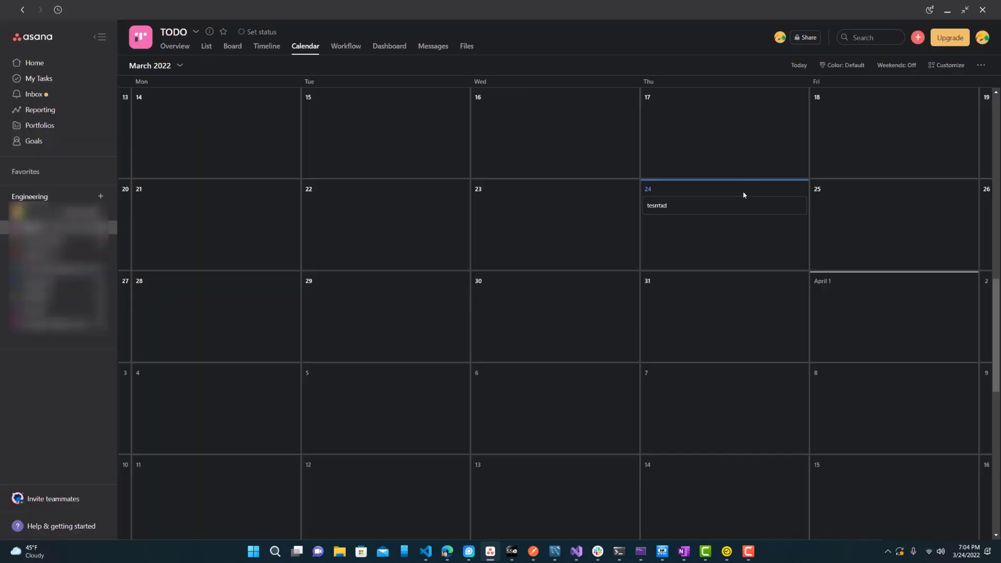
pyautogui.click(236, 50)
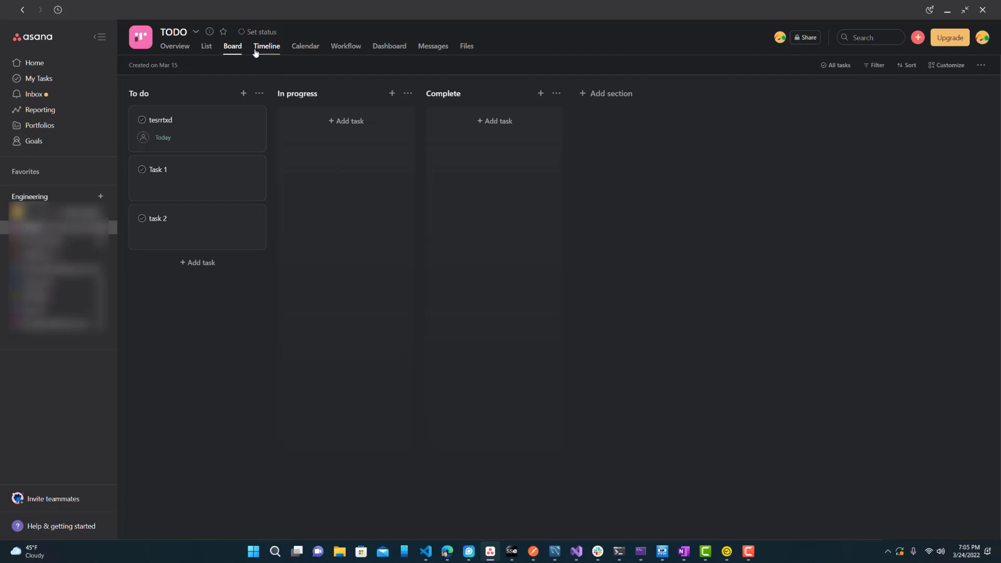
# Permanently delete the test task from the calendar and return the project to list view
pyautogui.click(307, 48)
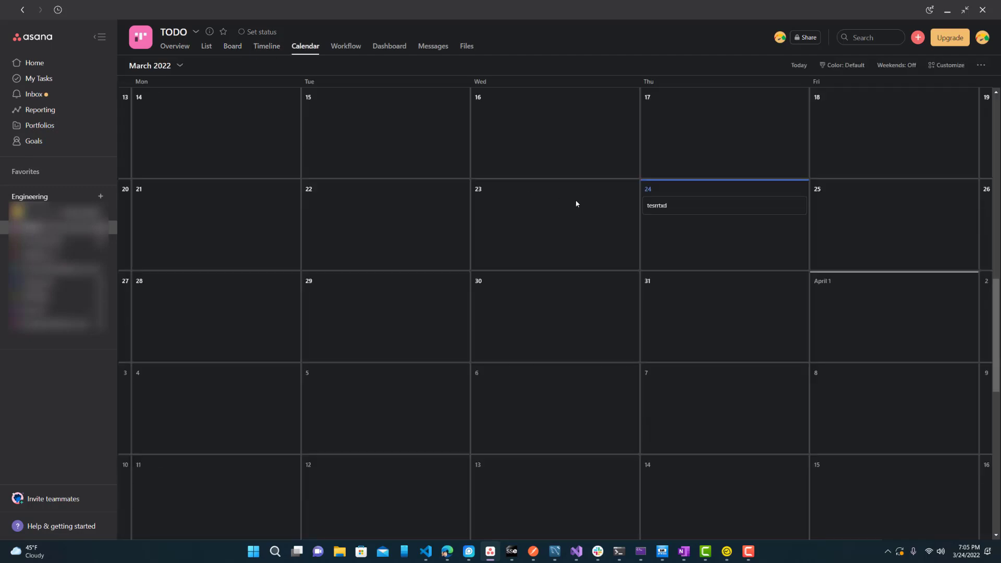
pyautogui.click(672, 211)
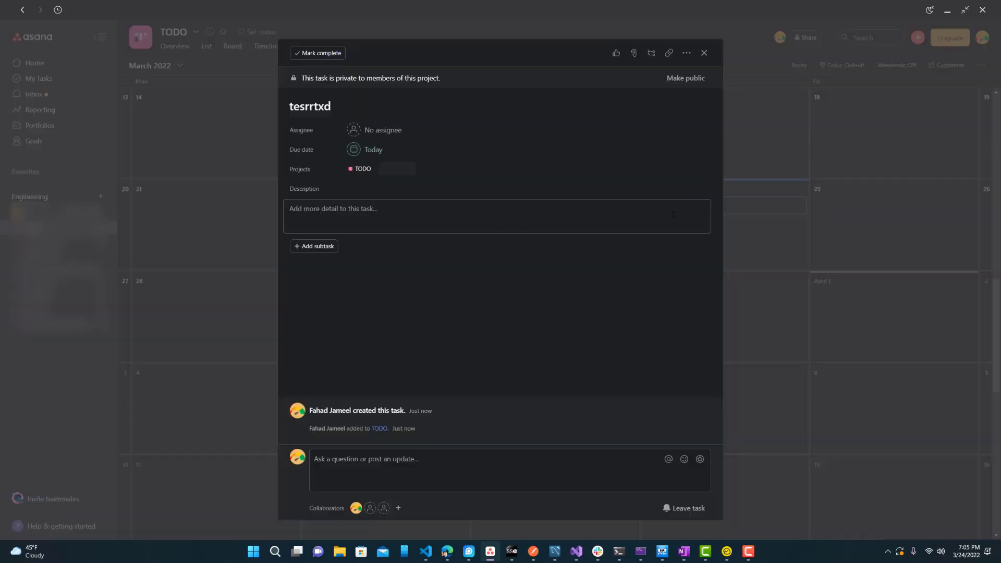
pyautogui.click(683, 54)
pyautogui.click(608, 288)
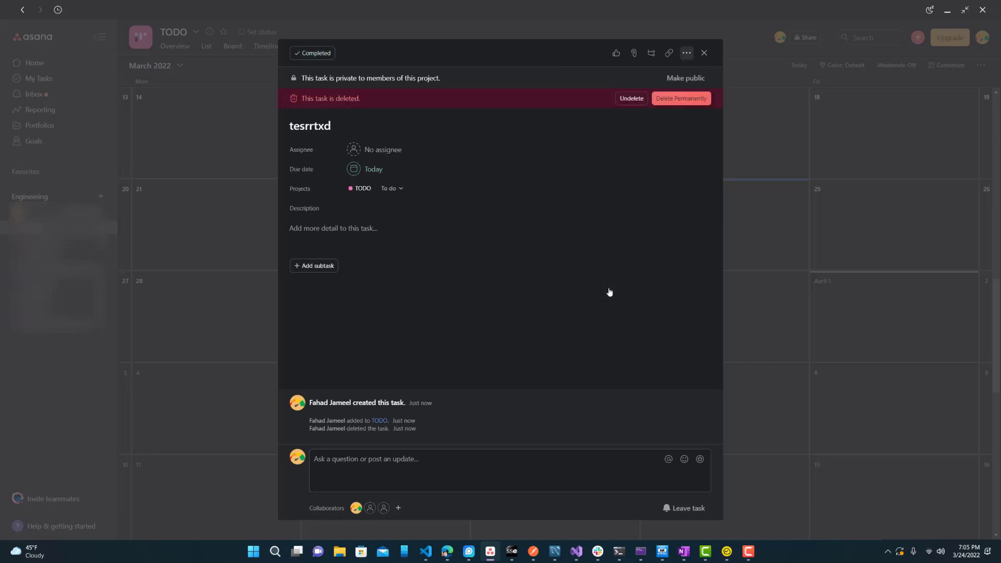
pyautogui.click(688, 100)
pyautogui.click(608, 152)
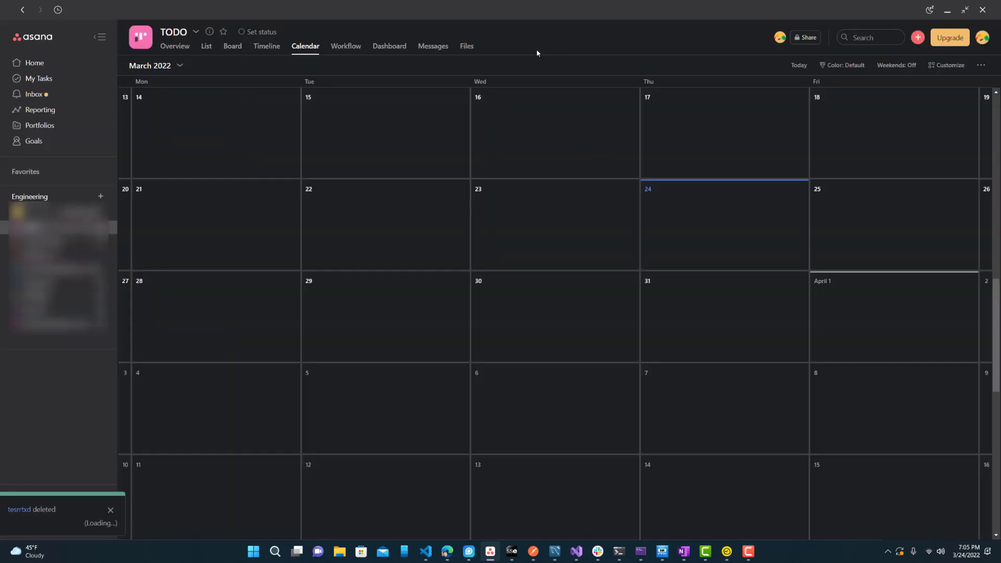
pyautogui.click(207, 46)
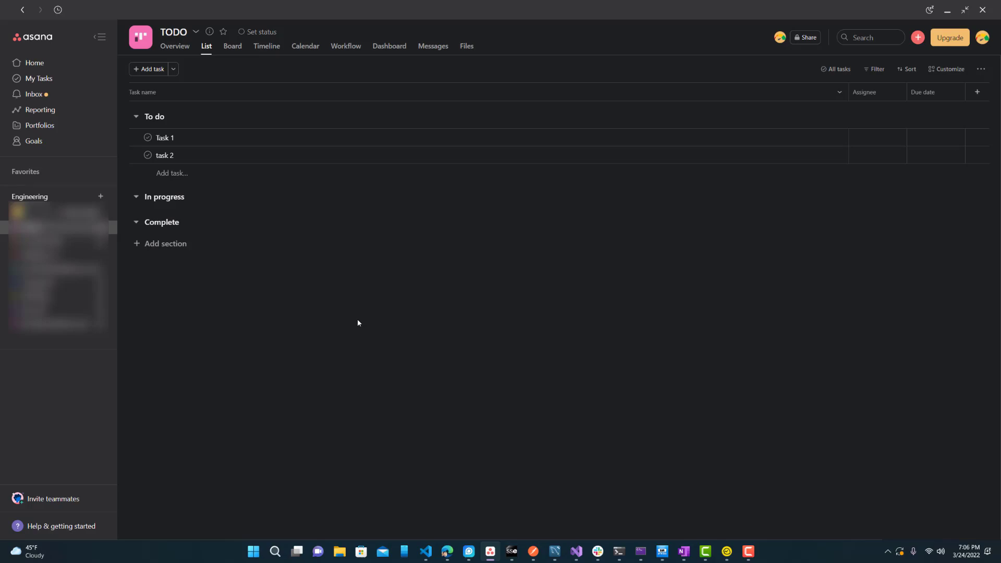
pyautogui.click(734, 553)
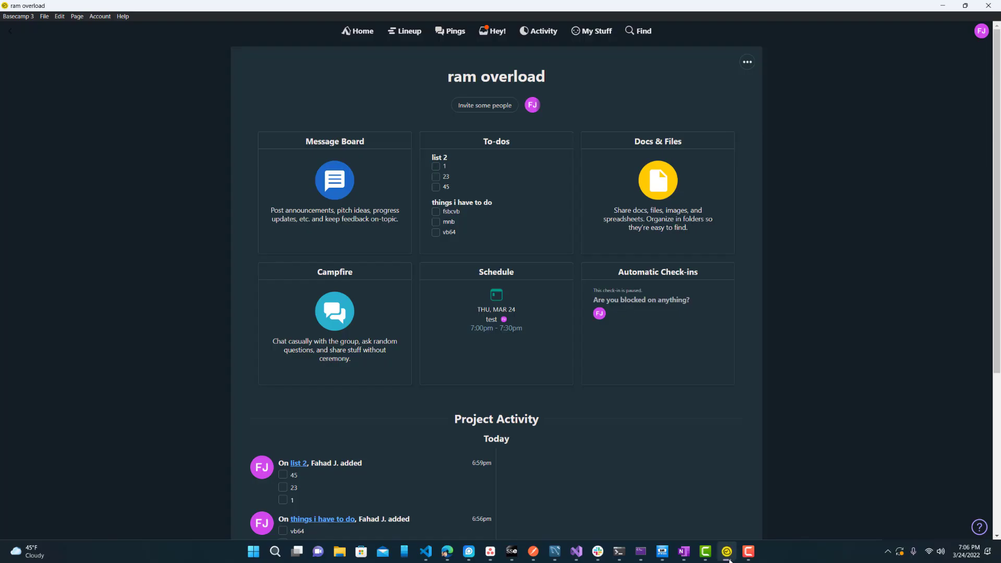